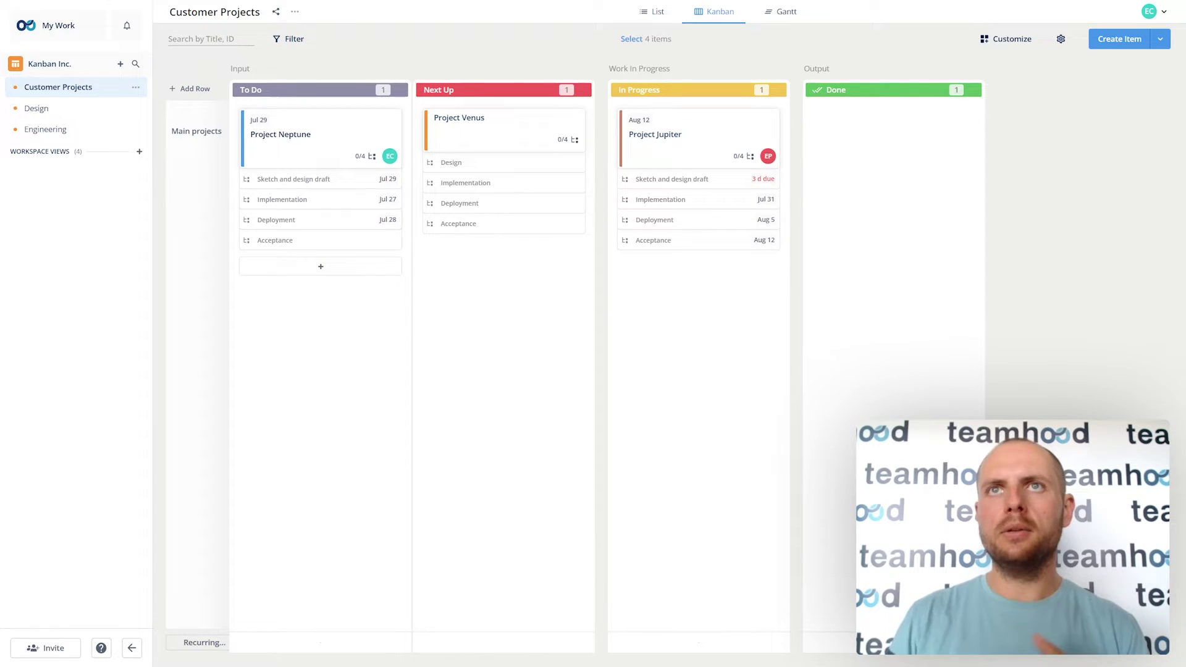
Check Project Jupiter's details, then show Customer Projects as a list.
mouse_move(726, 157)
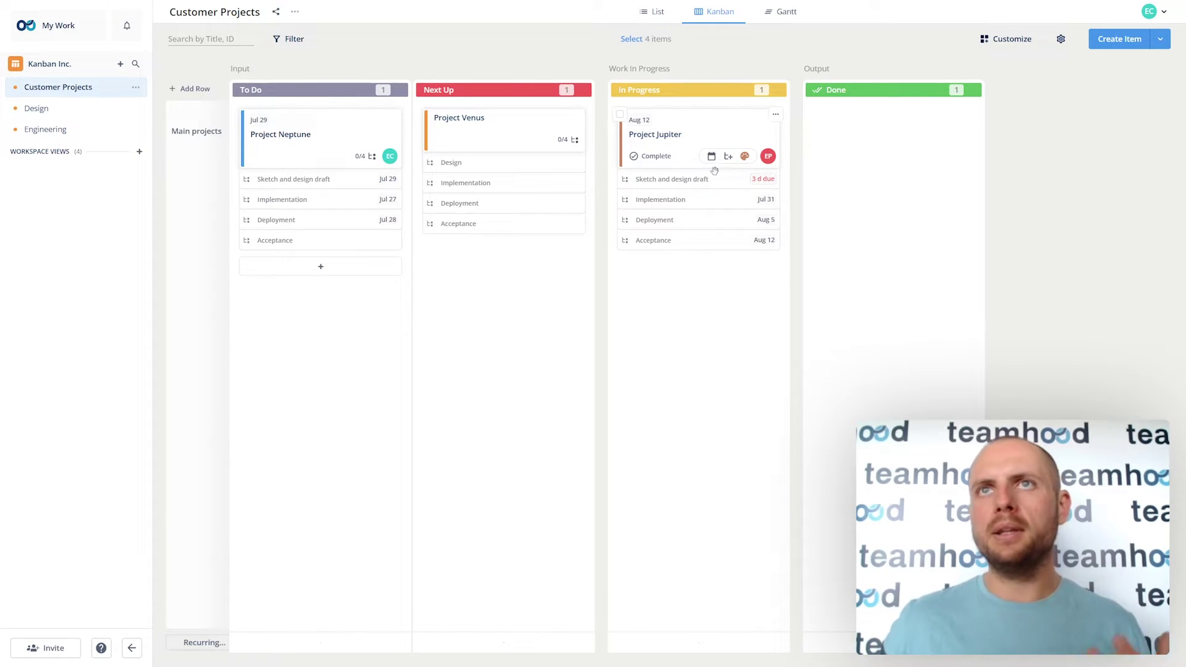
click(712, 135)
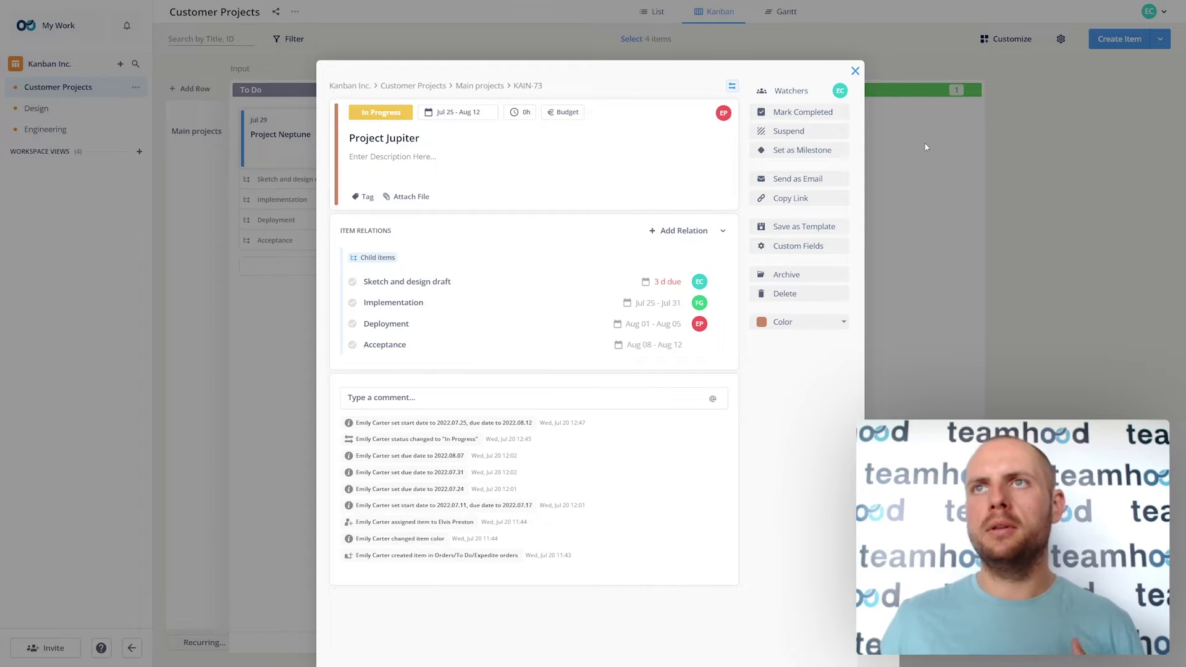
key(Escape)
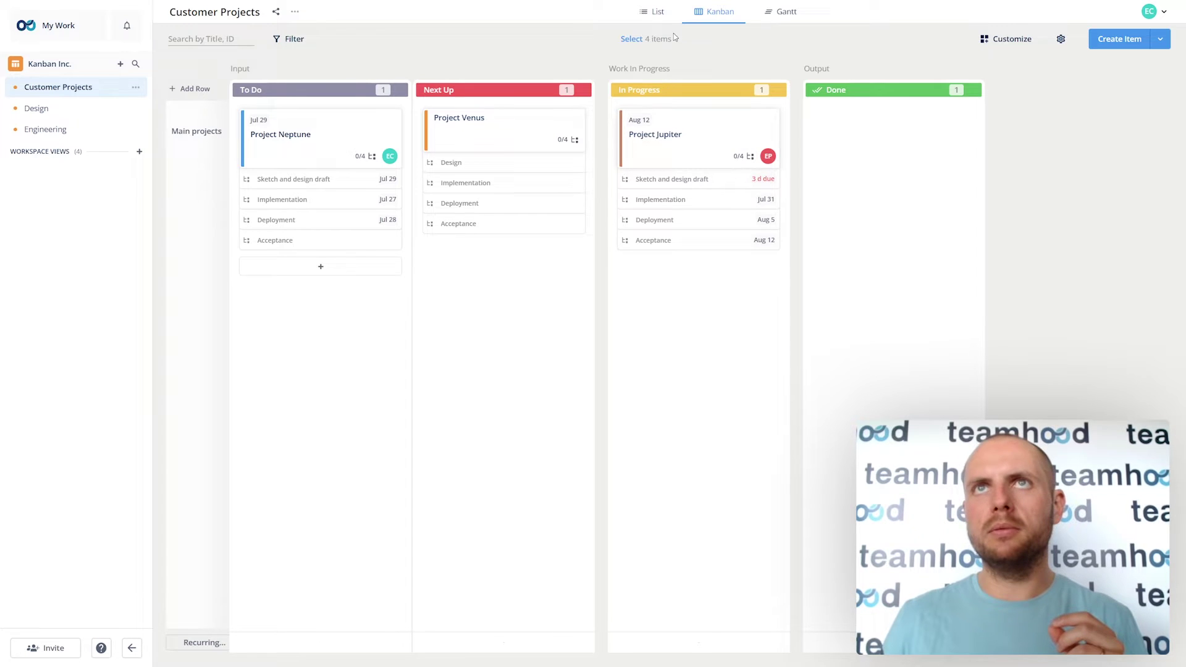
click(658, 14)
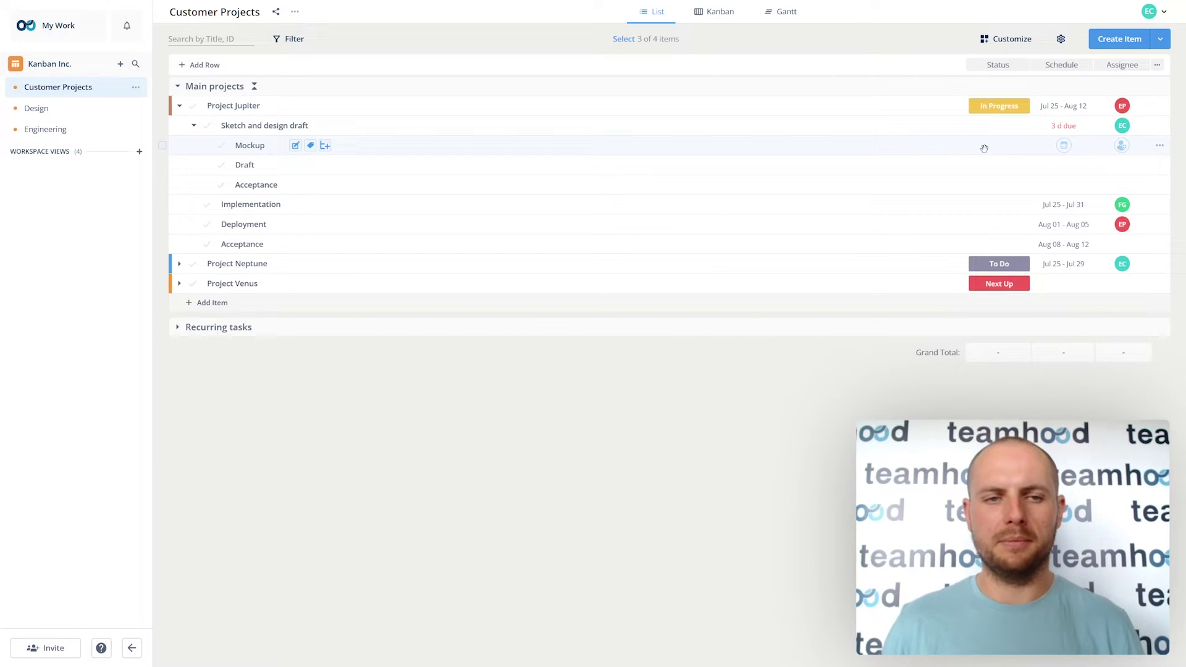
Return the Customer Projects board from the list to the Kanban view.
click(707, 12)
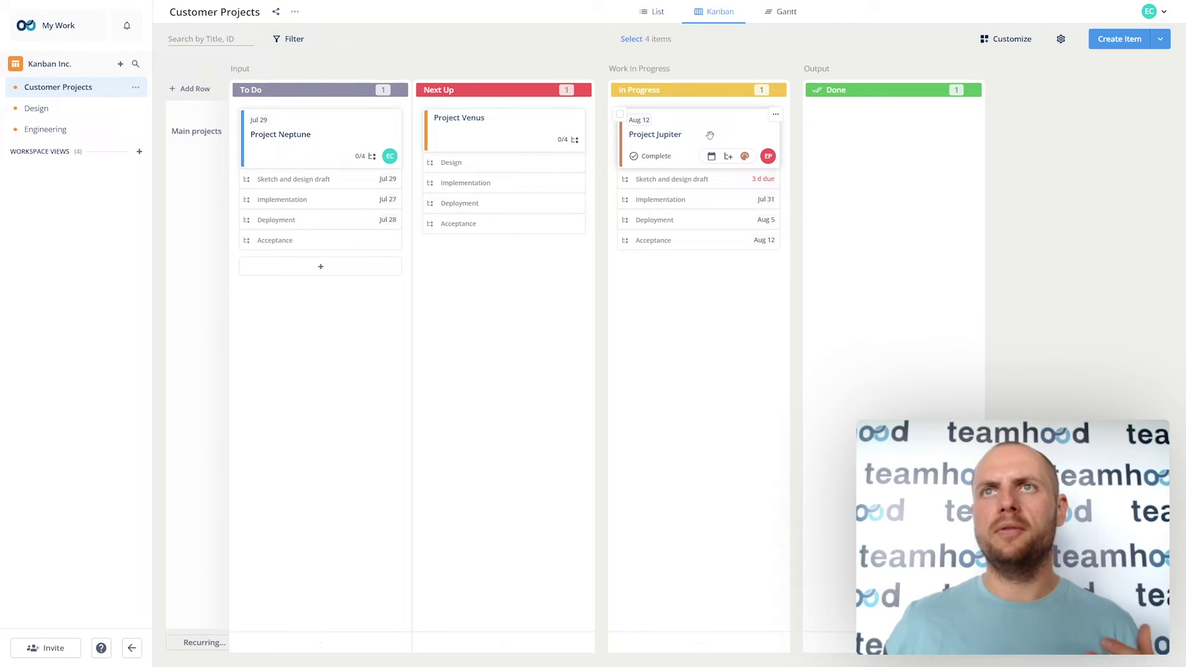
Open the Project Jupiter card's item details.
click(710, 134)
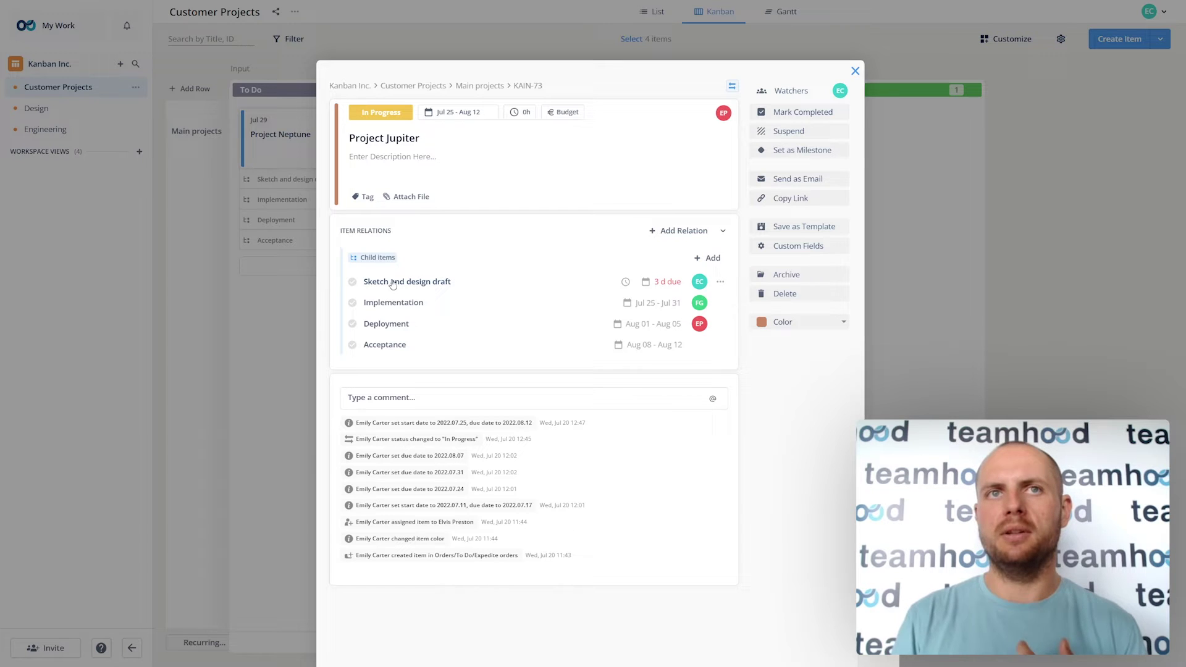
Convert the Sketch and design draft child into a Waiting On card for Project Jupiter.
mouse_move(393, 283)
mouse_down()
mouse_move(424, 304)
mouse_move(408, 313)
mouse_move(408, 258)
mouse_move(405, 347)
mouse_move(414, 275)
mouse_move(397, 266)
mouse_move(394, 304)
mouse_move(379, 270)
mouse_move(389, 271)
mouse_up()
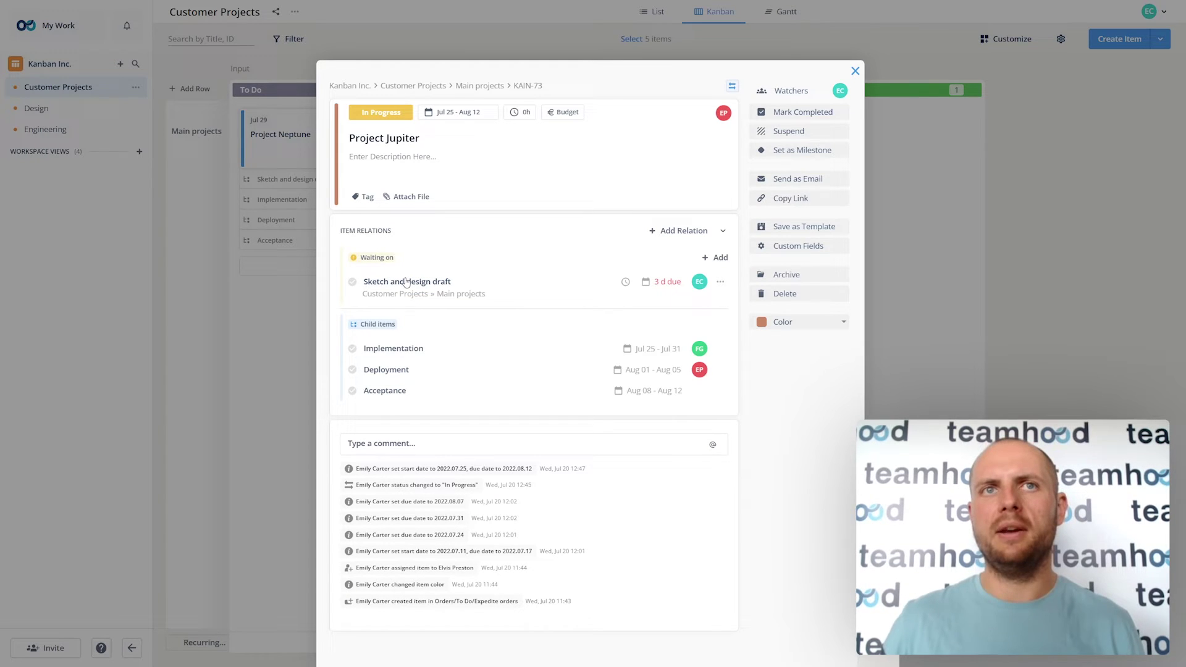
click(297, 328)
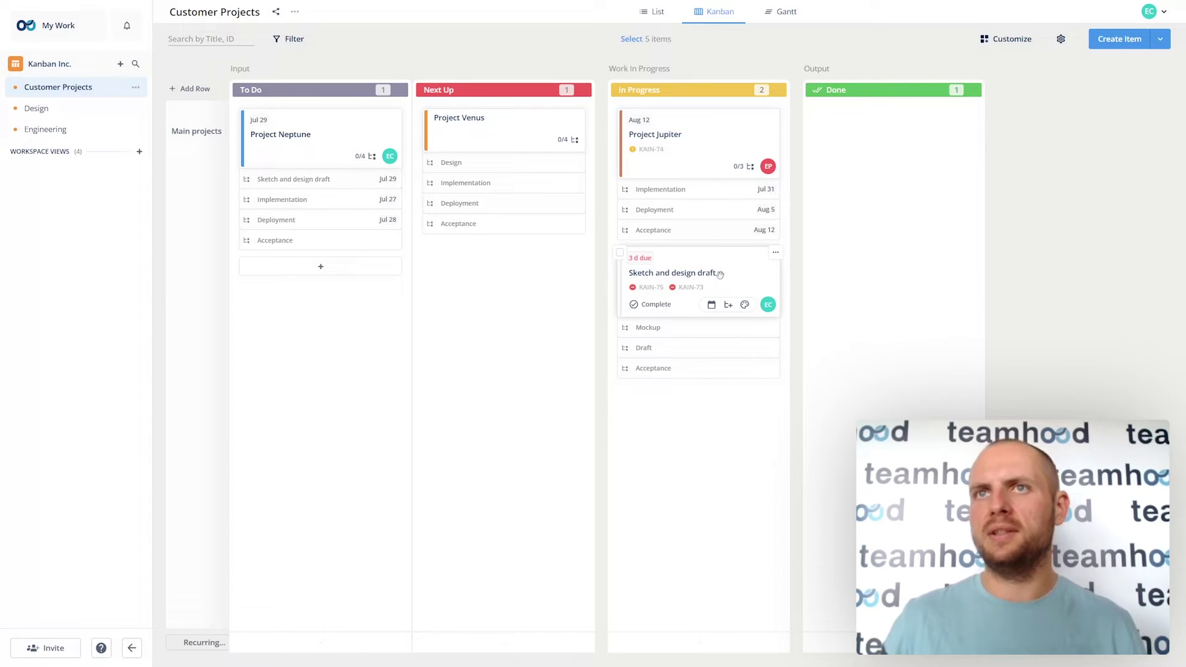
Move the Sketch and design draft card to the Design board's Mockups row.
click(775, 251)
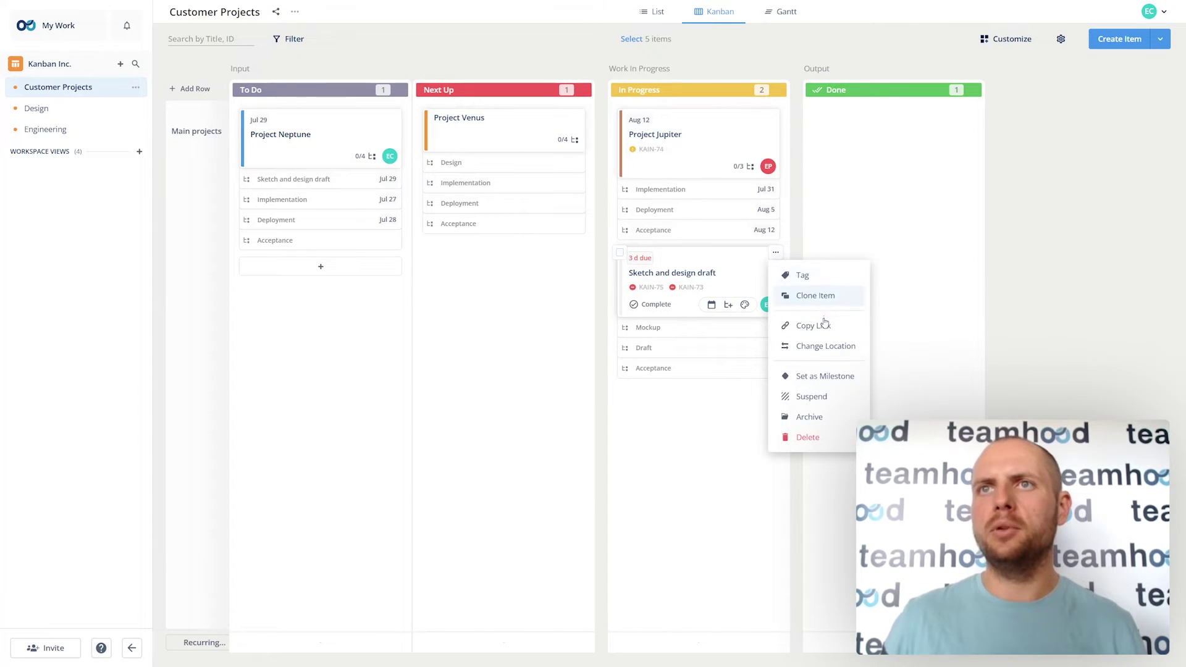
click(822, 346)
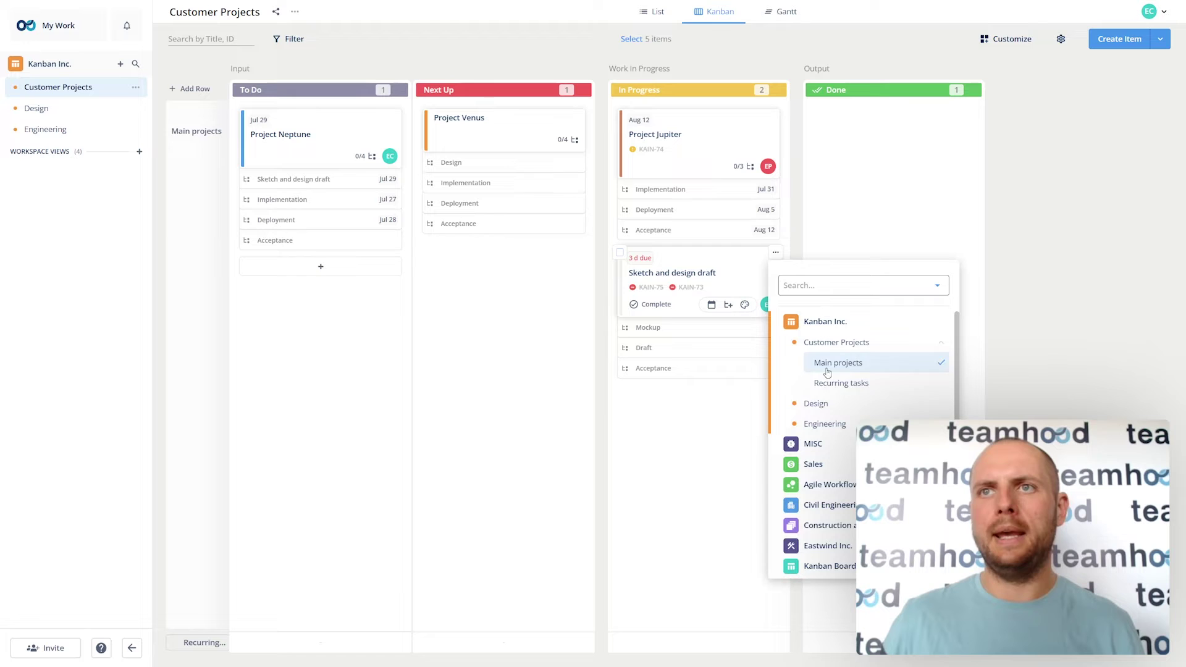
click(826, 404)
click(845, 426)
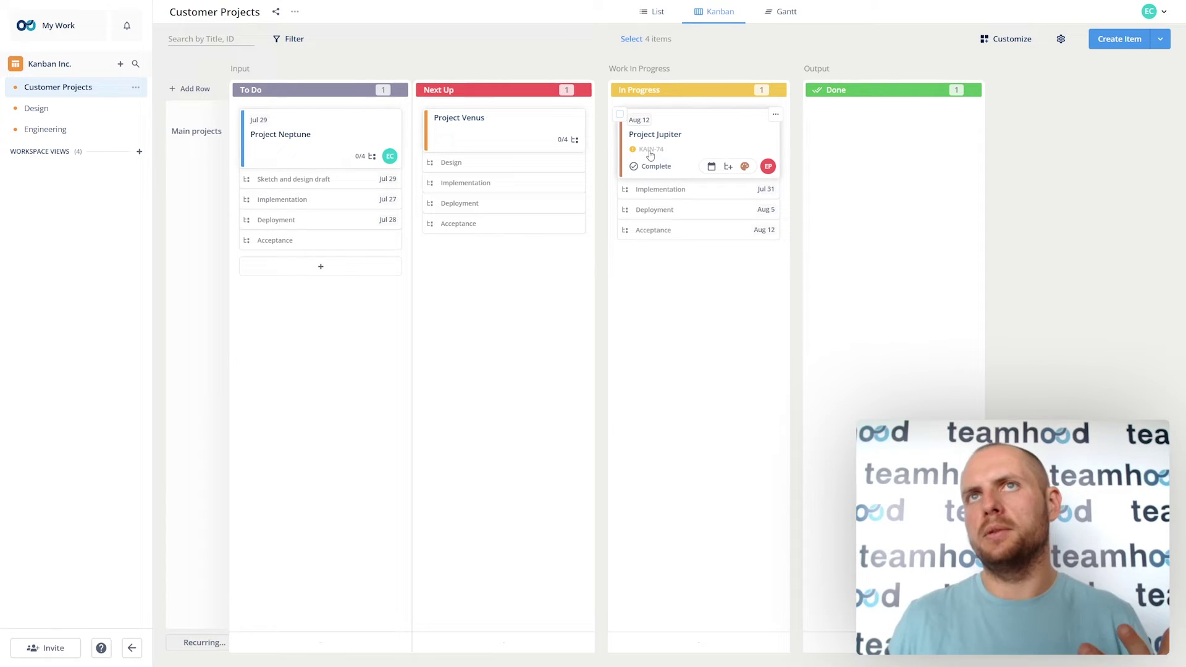
mouse_move(650, 155)
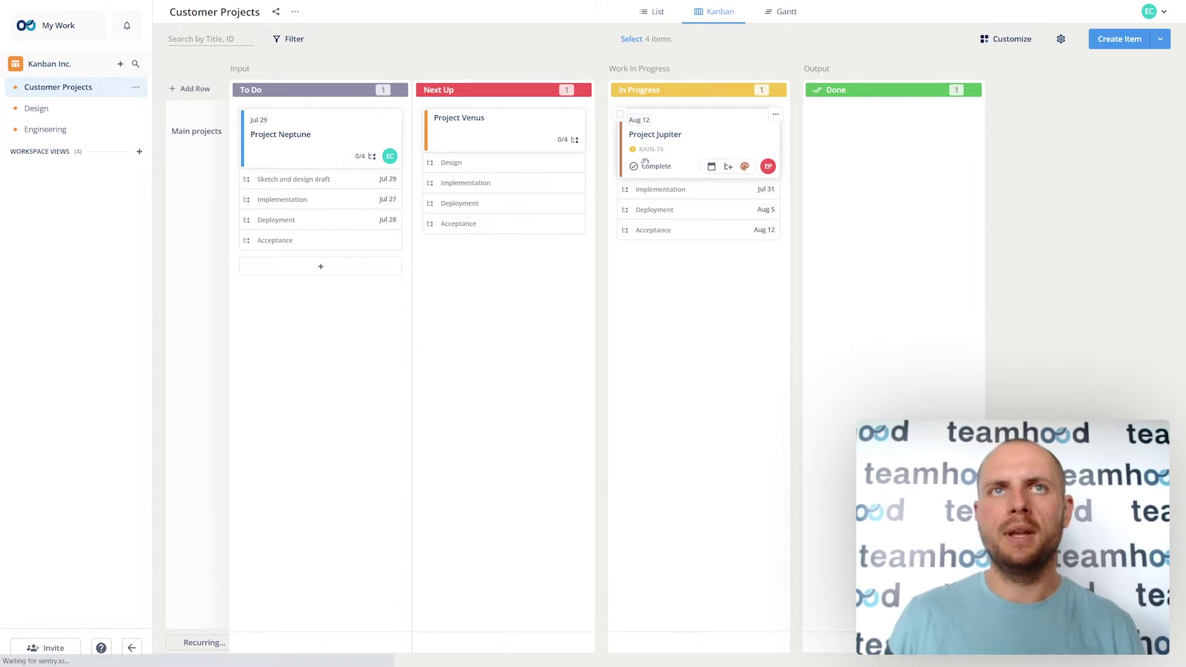
click(645, 163)
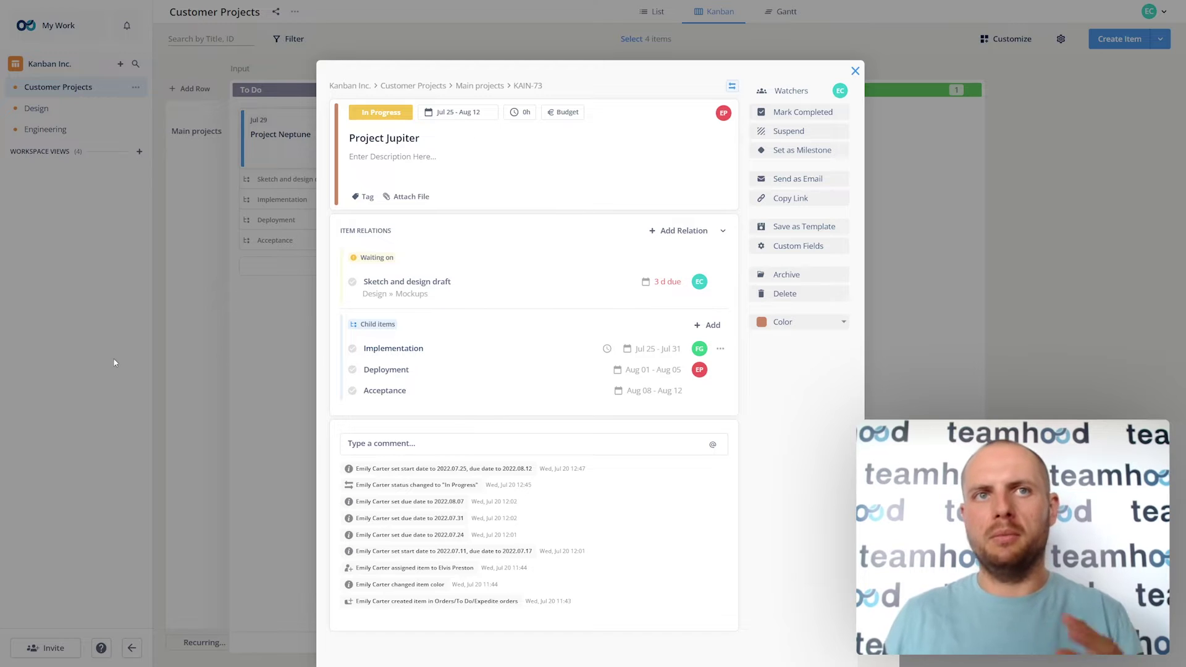
click(238, 349)
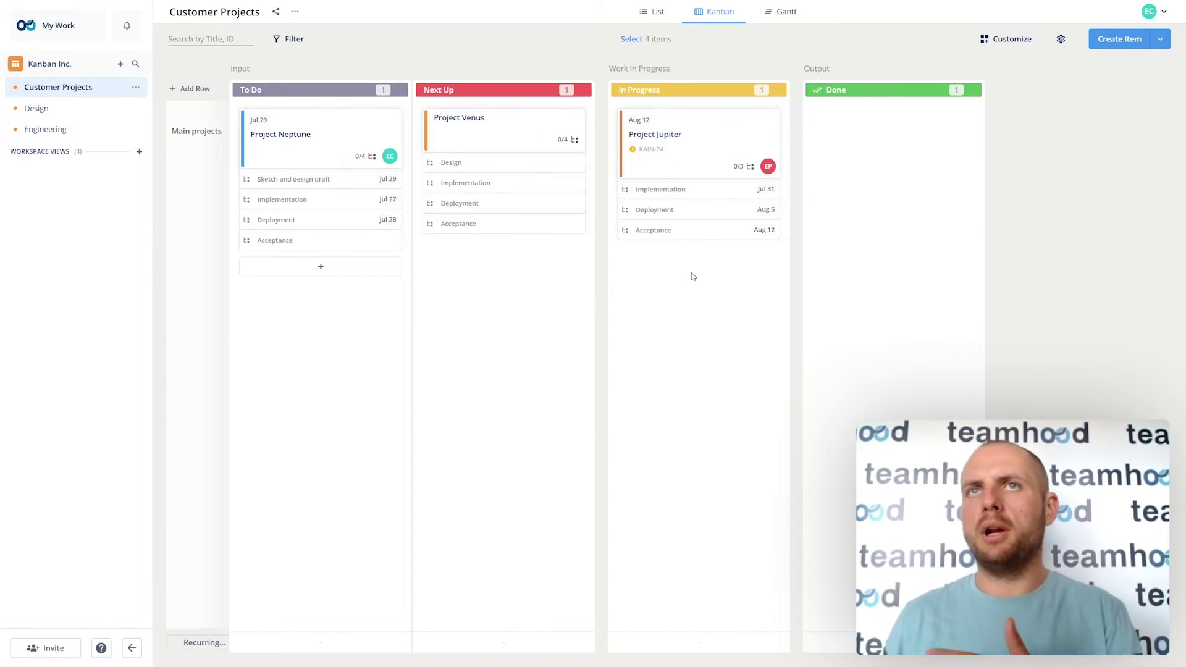
On the Design board, move Sketch and design draft from New into Working on.
click(44, 110)
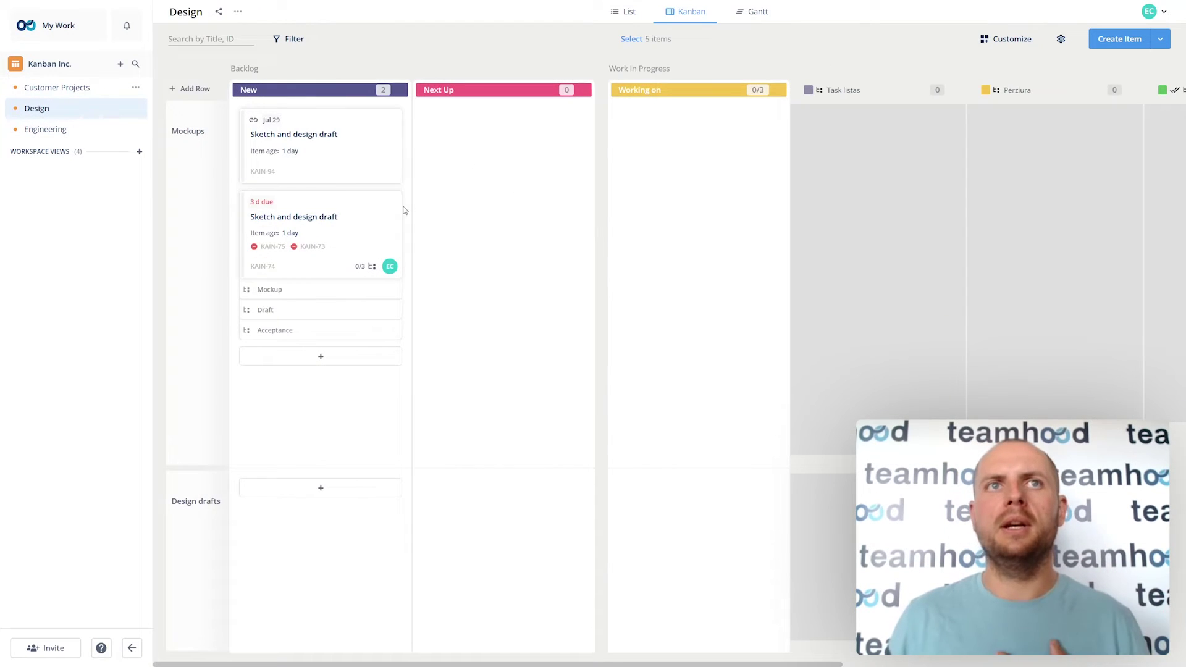
mouse_move(350, 222)
mouse_down()
mouse_move(457, 222)
mouse_move(694, 135)
mouse_move(737, 146)
mouse_up()
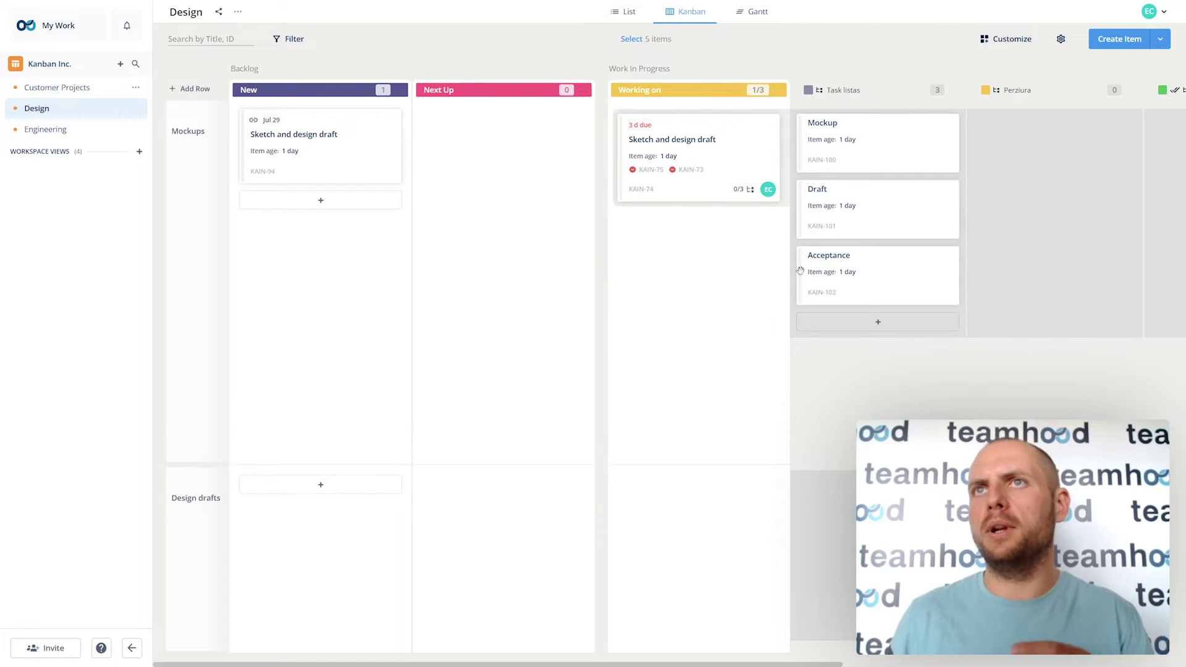
scroll(664, 304, right, 3)
mouse_move(789, 145)
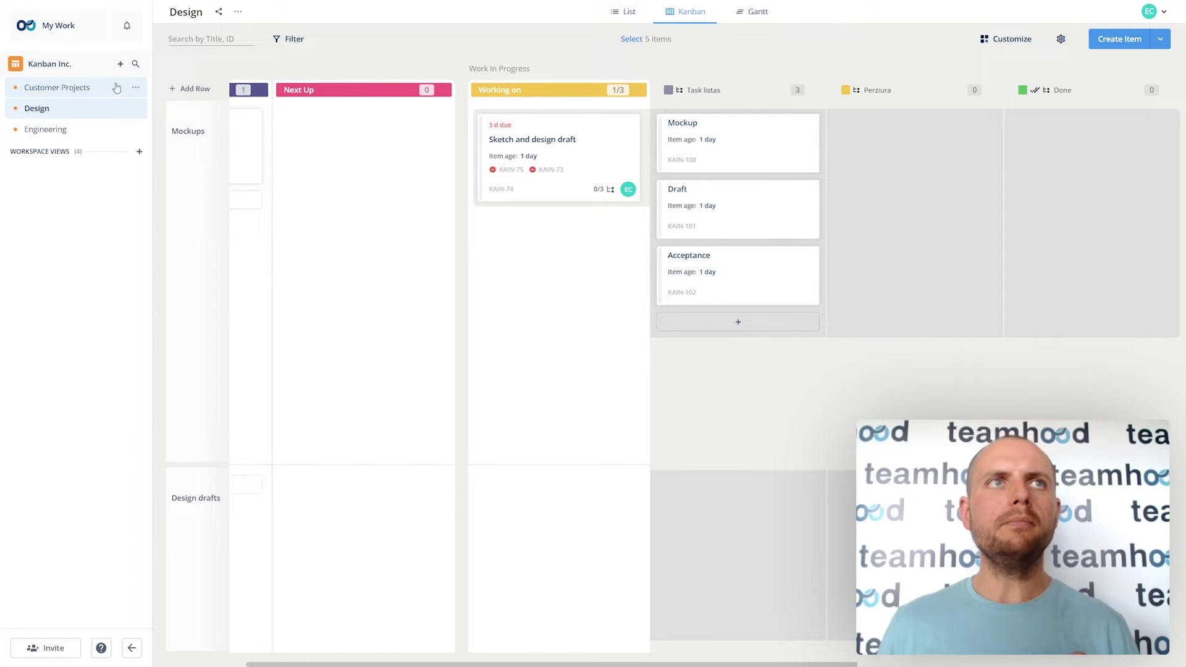
Show Customer Projects in the Gantt view with Project Venus expanded.
click(74, 87)
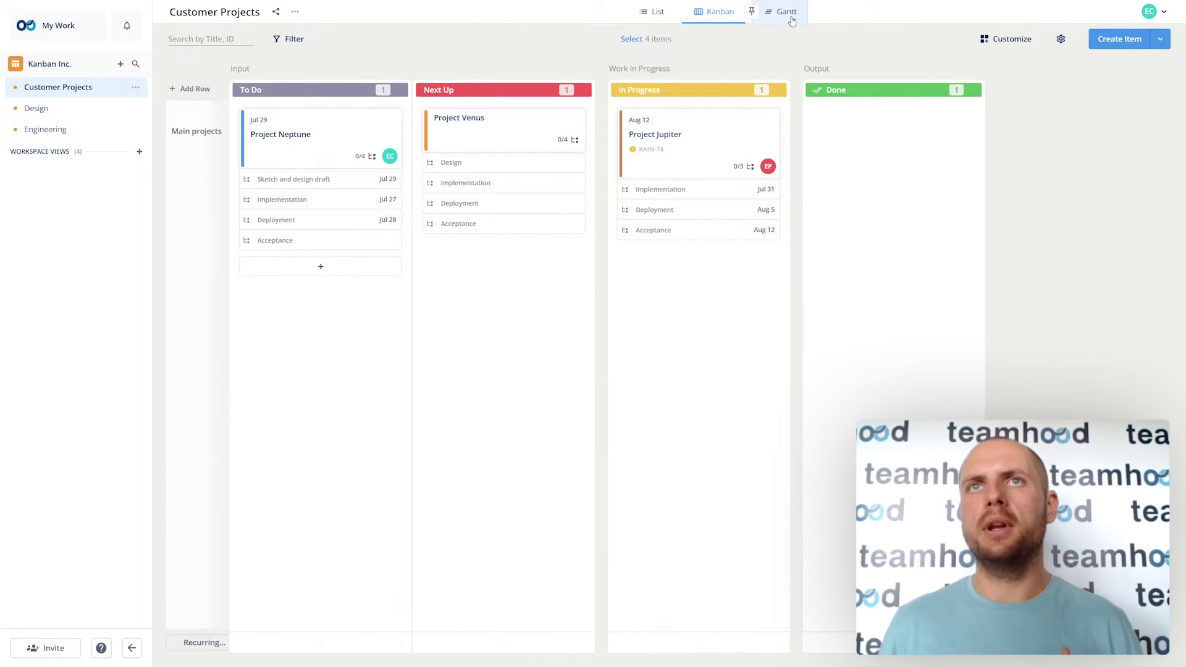
click(791, 20)
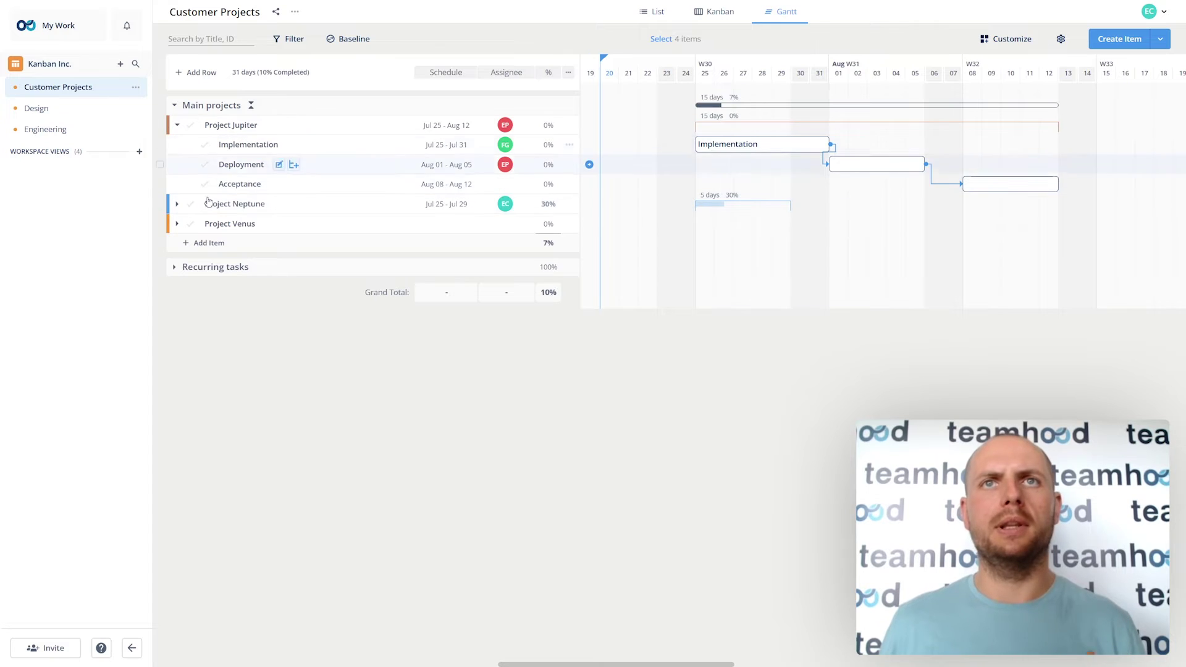
click(177, 225)
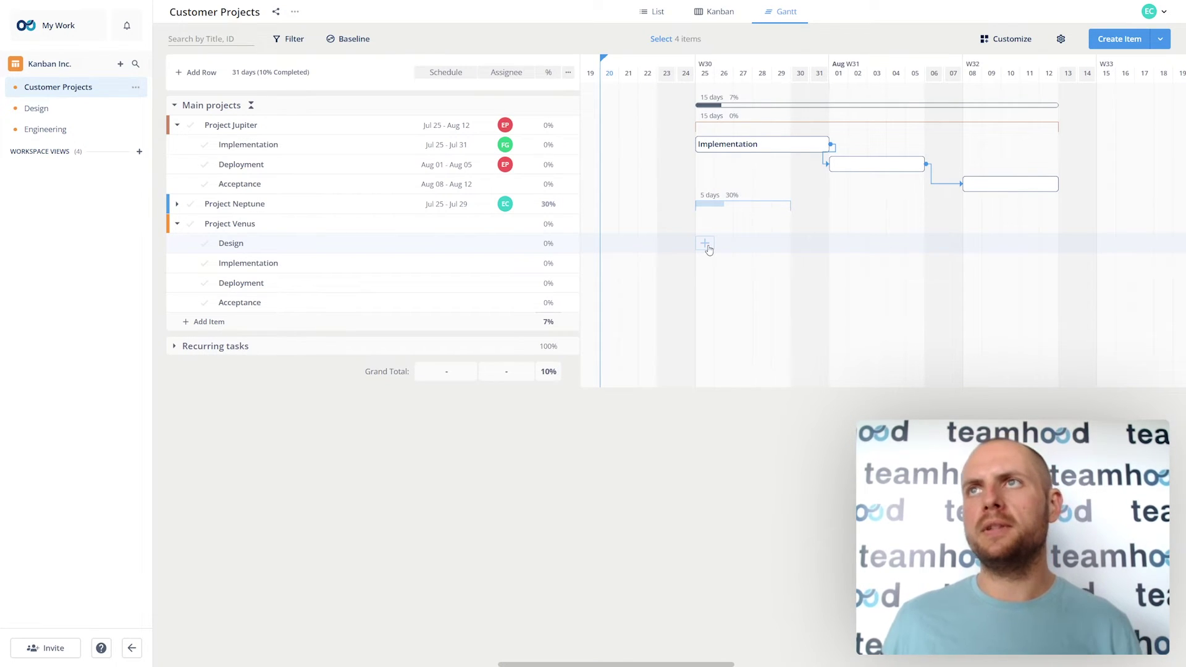
Schedule Venus: Design Jul 25–26, Implementation Jul 27–29, Deployment Aug 01, Acceptance Aug 02–03.
click(707, 246)
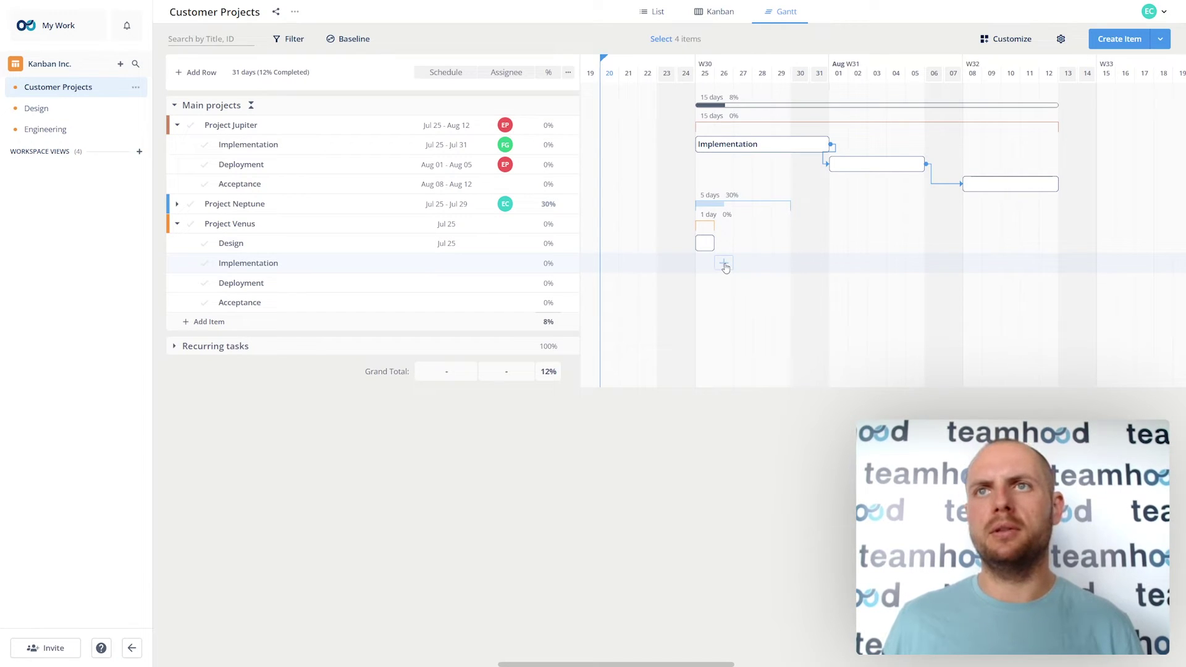
click(725, 264)
click(834, 284)
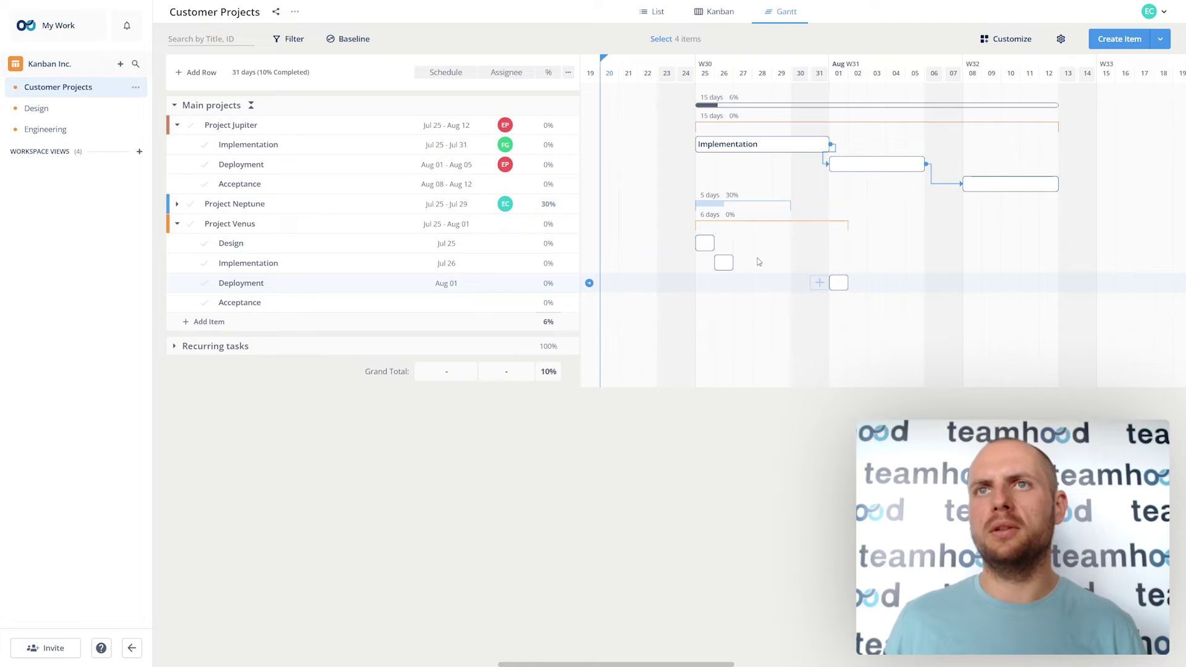
drag(742, 263, 798, 264)
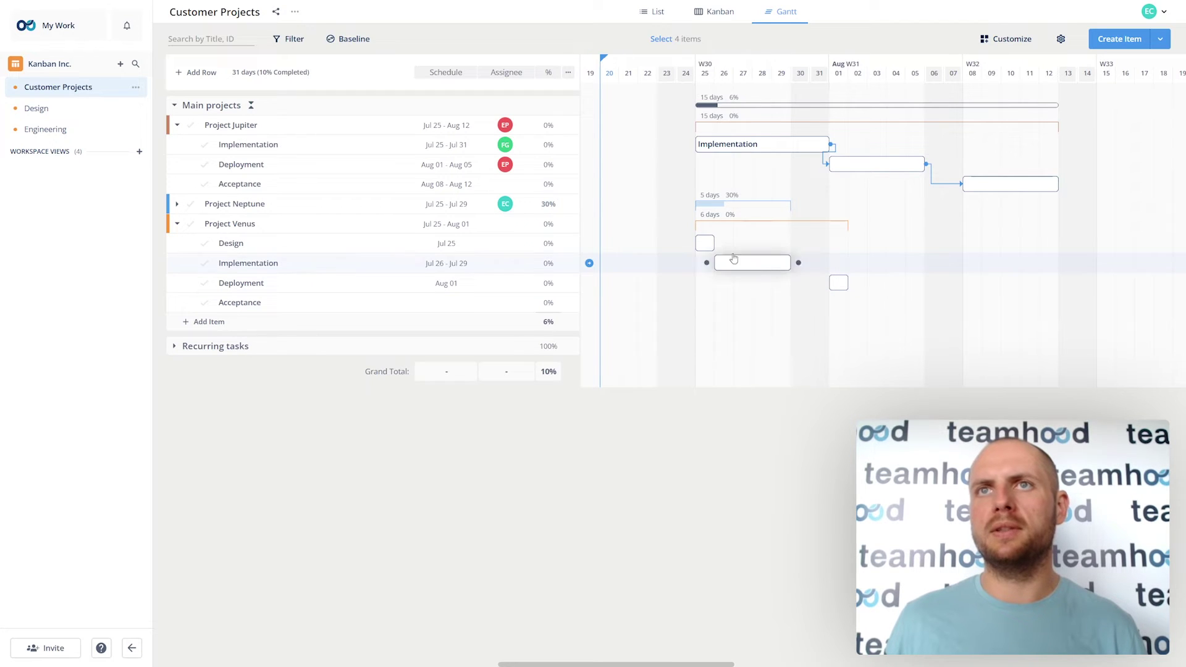
drag(714, 243, 735, 262)
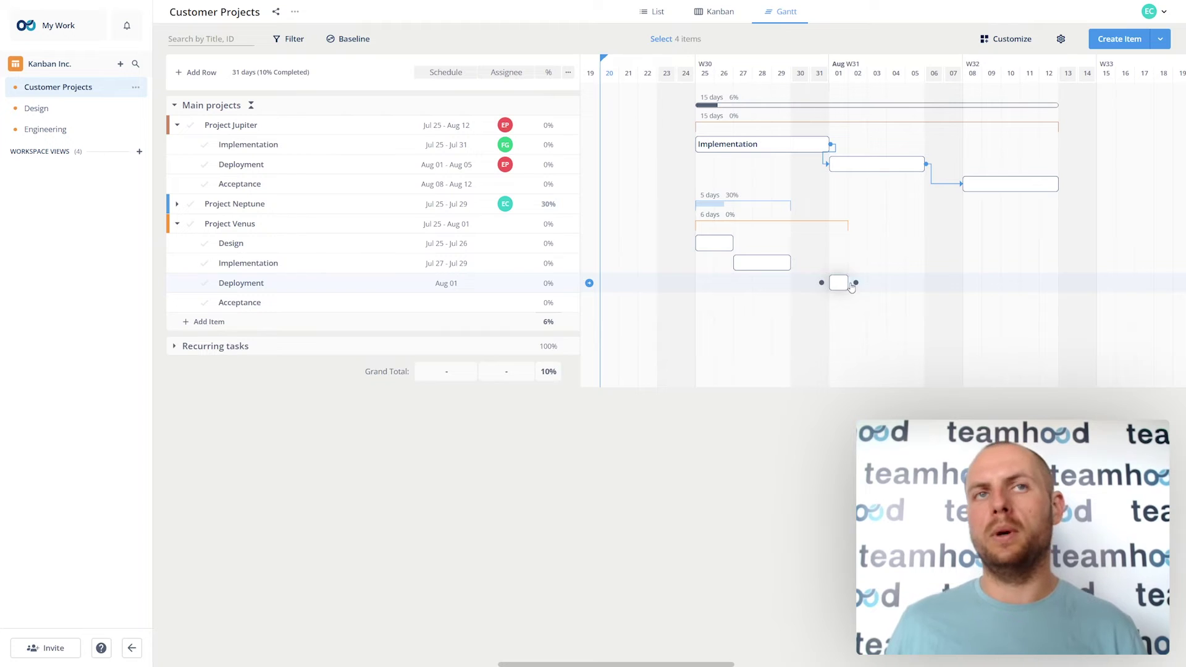
click(864, 304)
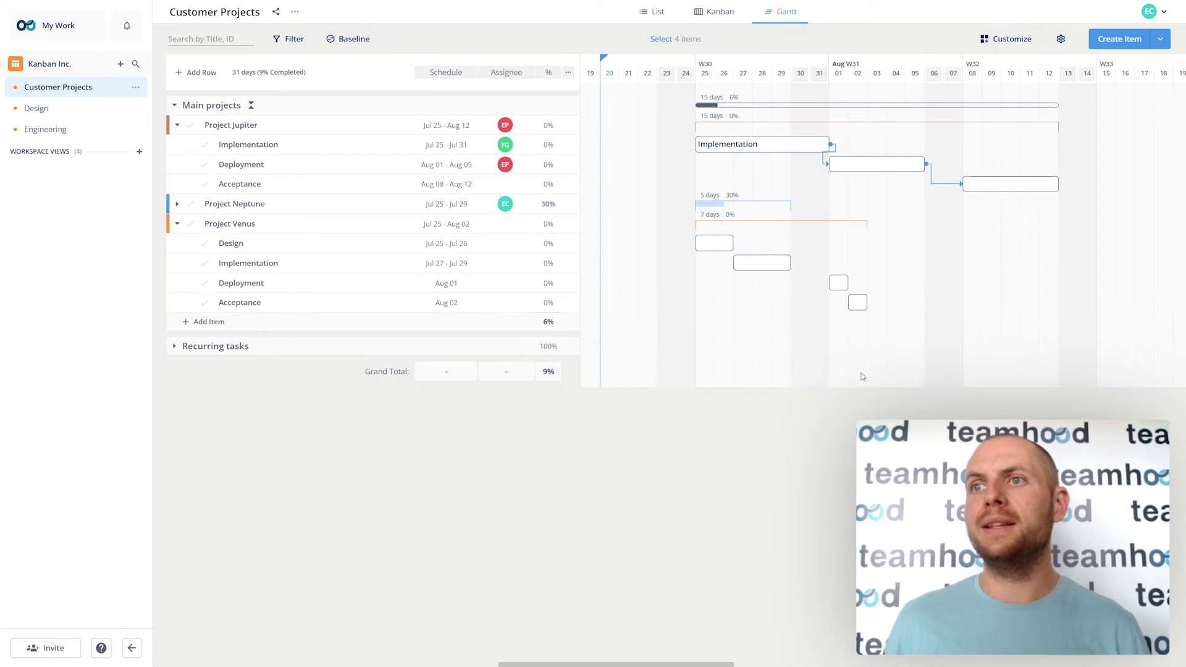
mouse_move(865, 301)
mouse_down()
mouse_move(899, 302)
mouse_move(886, 302)
mouse_up()
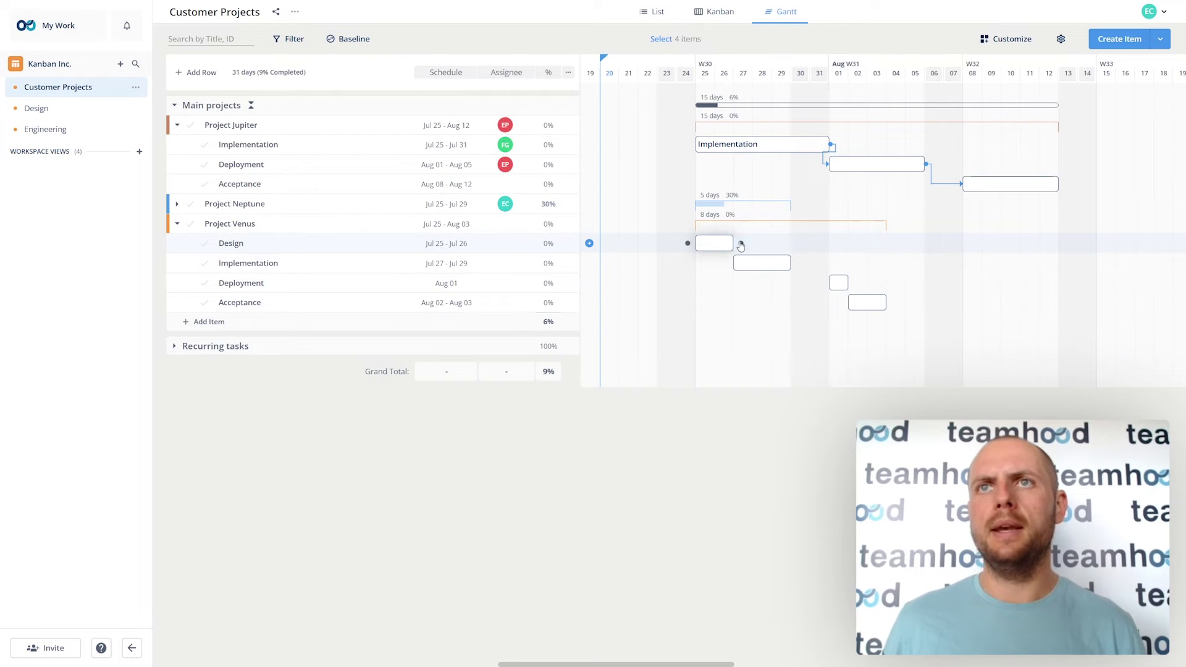
Link Venus Design to Implementation so Implementation starts after Design finishes.
drag(741, 243, 870, 310)
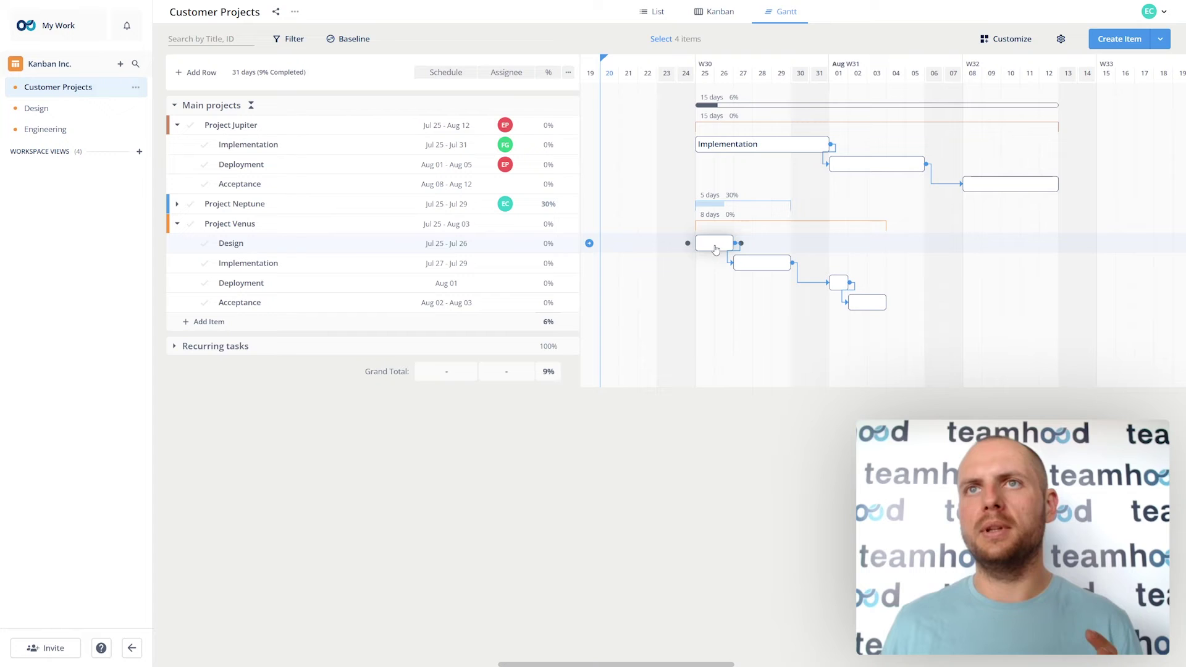
Extend Venus Design to end Jul 28, pushing the project finish to Aug 05.
drag(731, 243, 769, 245)
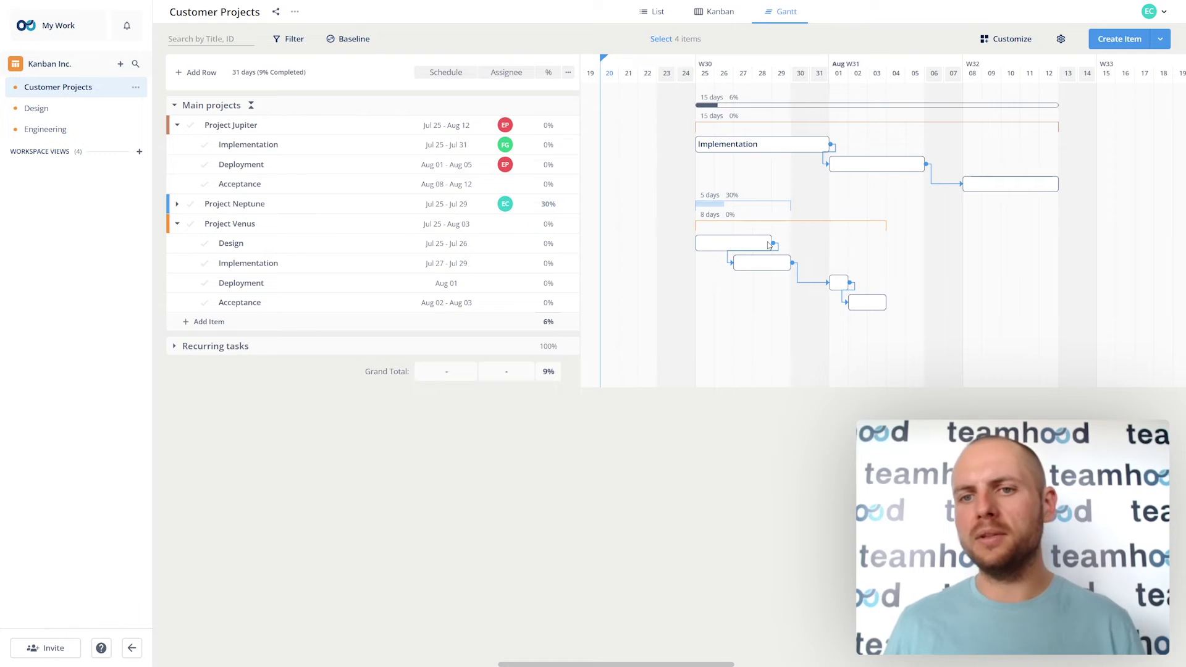
drag(768, 245, 770, 245)
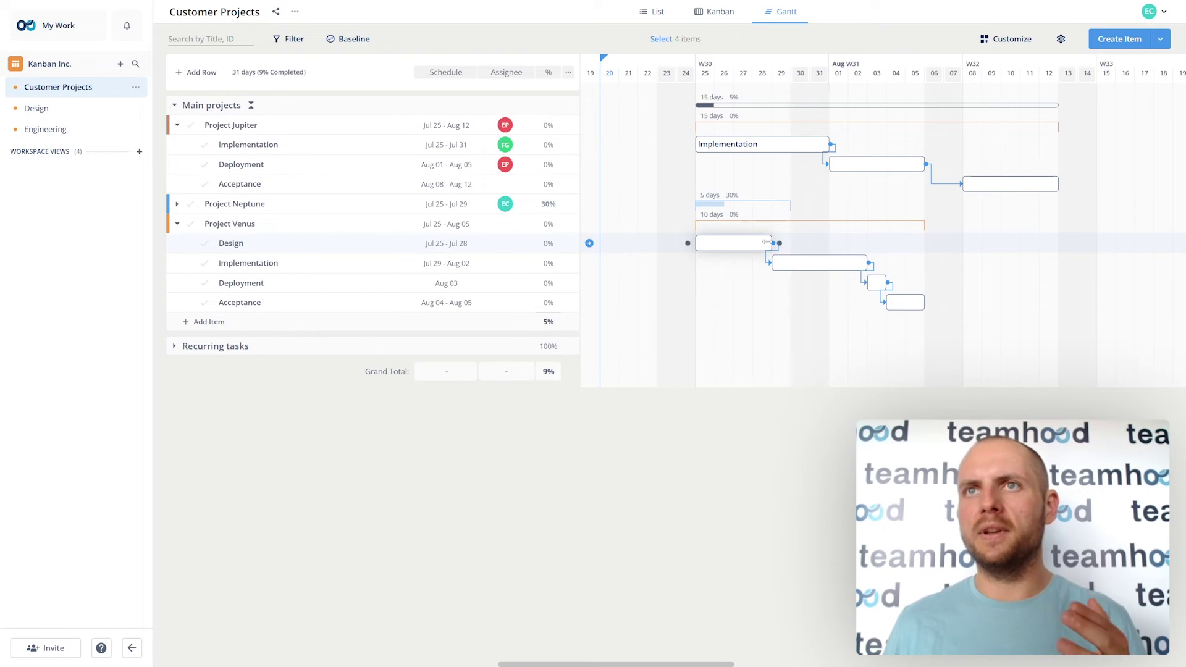
Check Project Venus's details, then open Project Jupiter's details on the Kanban board.
click(230, 223)
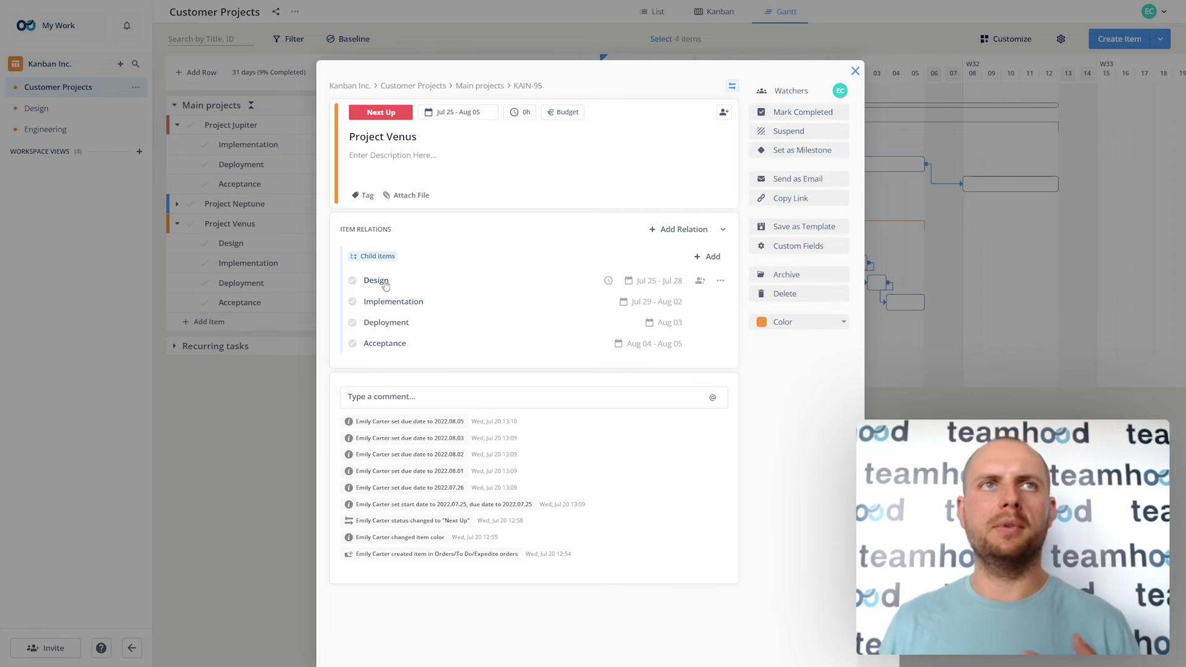
click(265, 382)
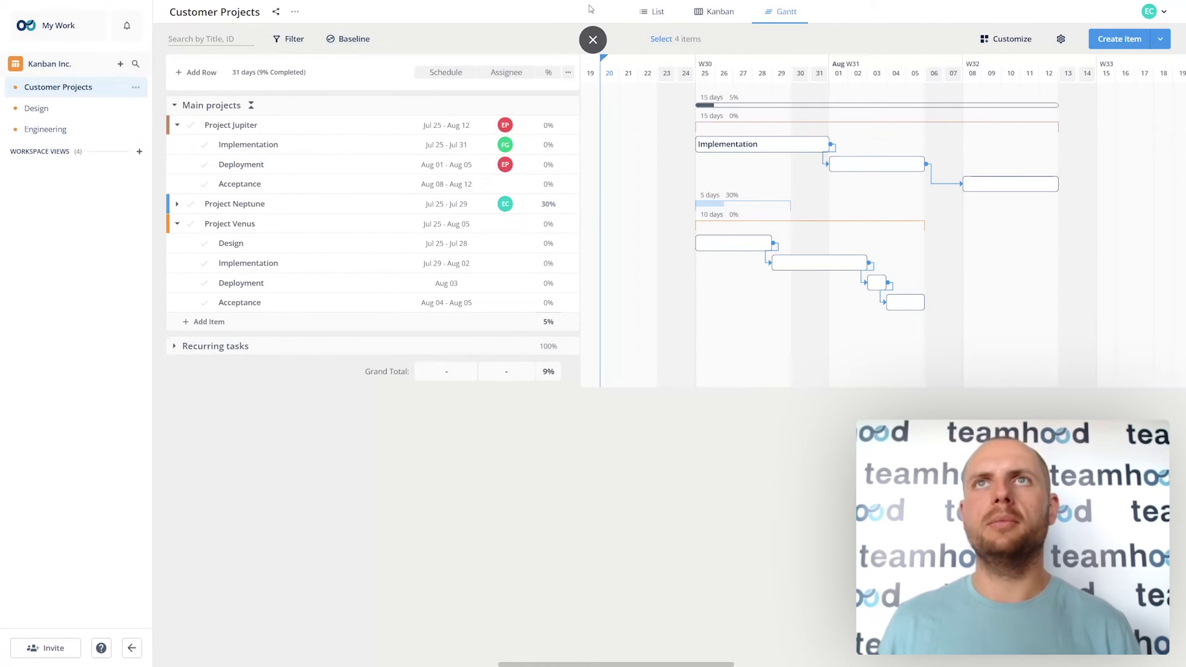
click(712, 13)
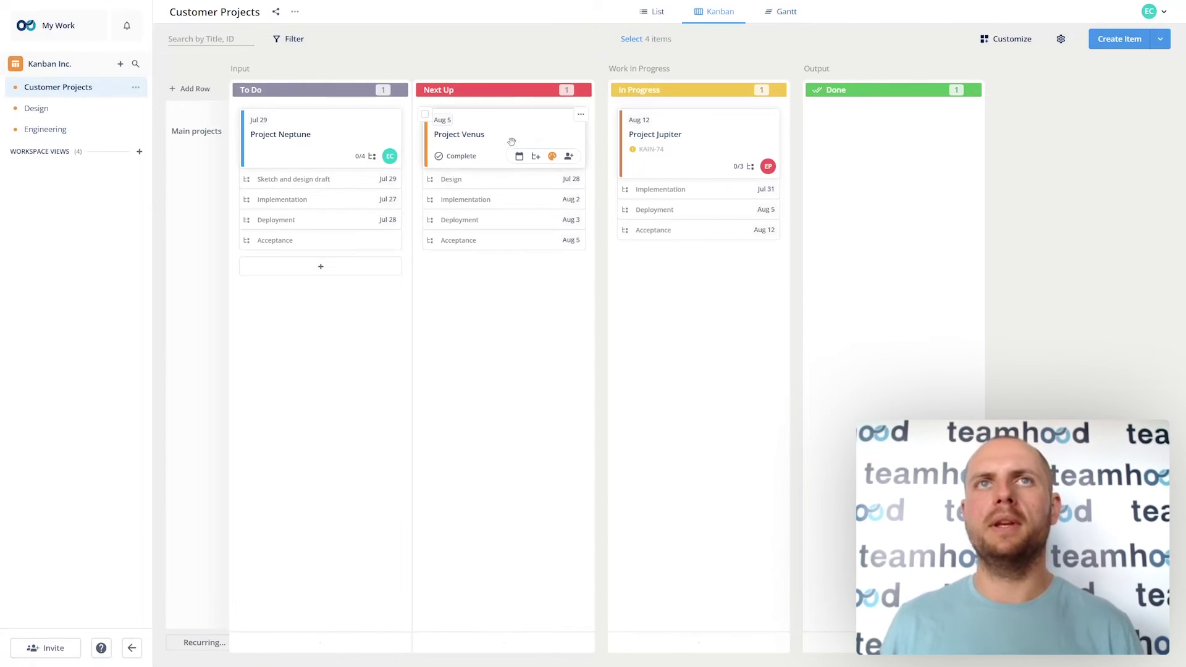
click(674, 134)
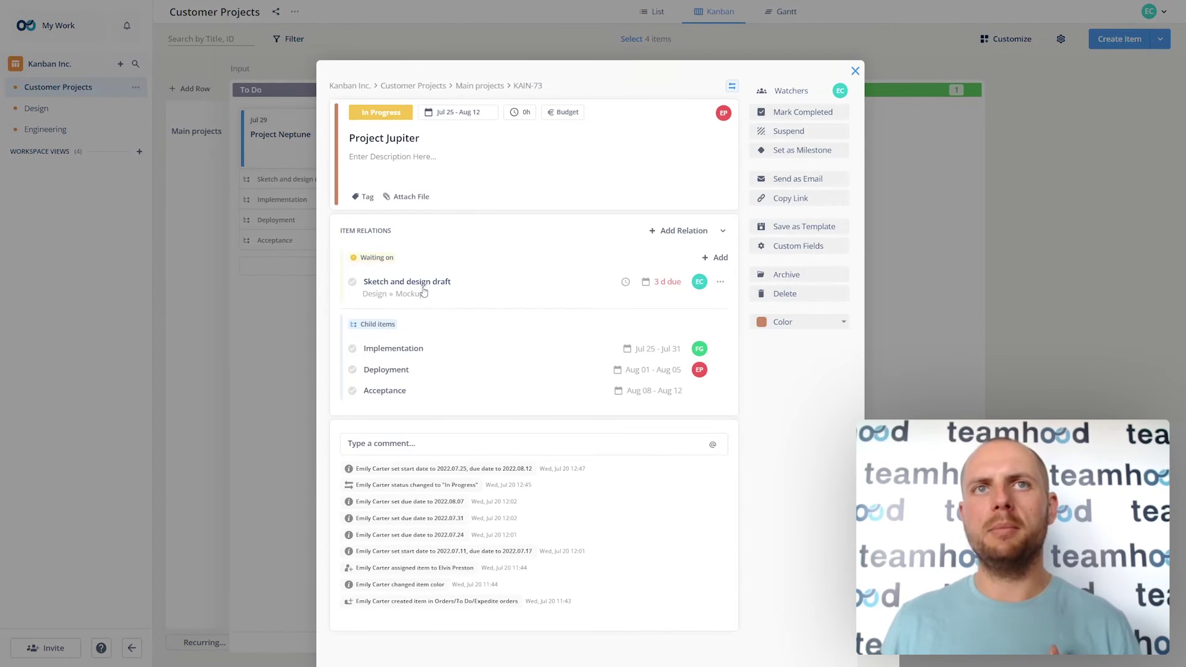
Preview the design-draft relation's Convert to Child Item / Blocking options without converting, then close Jupiter's details.
mouse_move(423, 291)
mouse_down()
mouse_move(417, 414)
mouse_move(420, 247)
mouse_move(455, 423)
mouse_move(443, 393)
mouse_move(440, 263)
mouse_move(413, 349)
mouse_move(426, 264)
mouse_up()
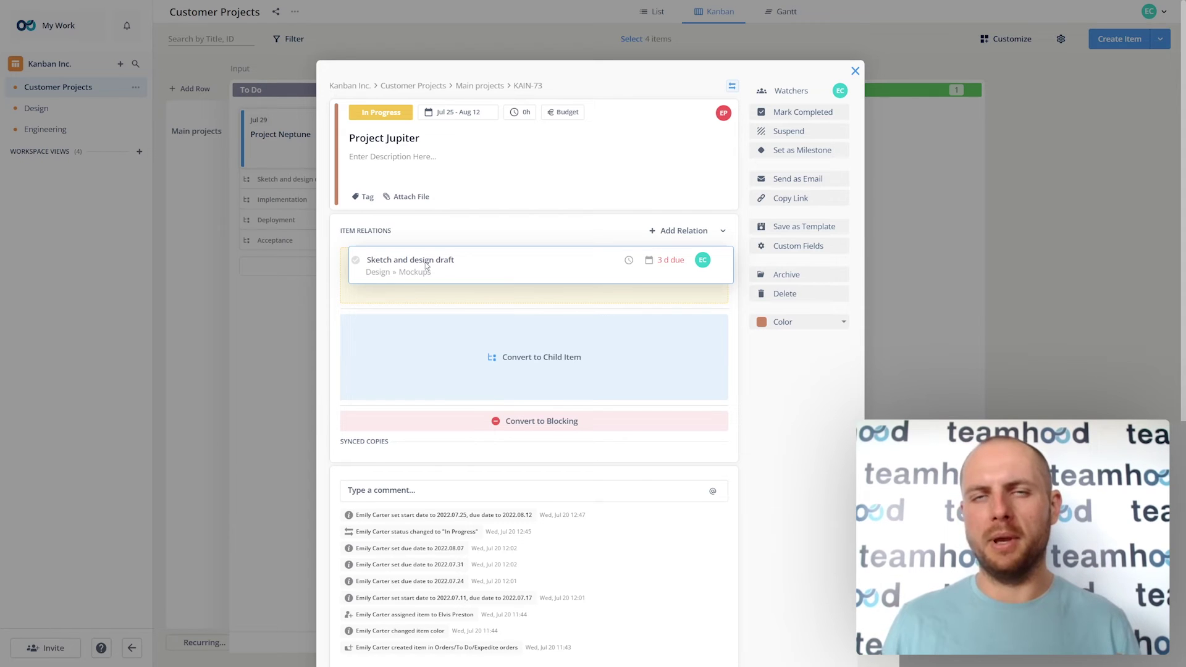
drag(426, 265, 426, 267)
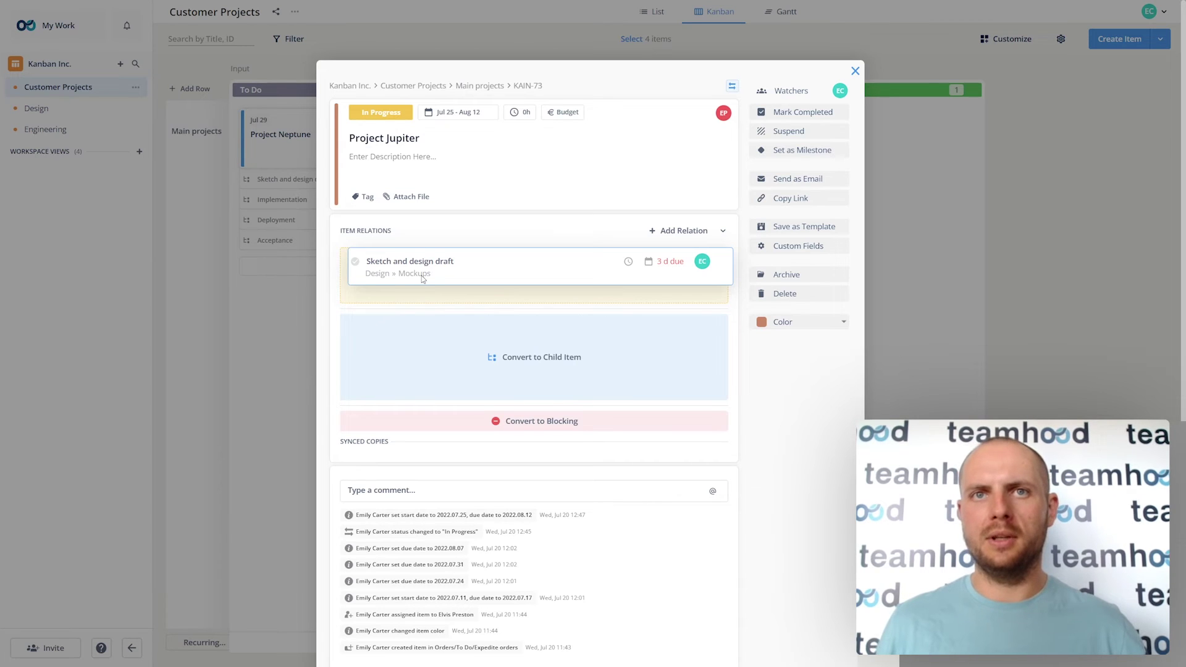
drag(423, 279, 447, 417)
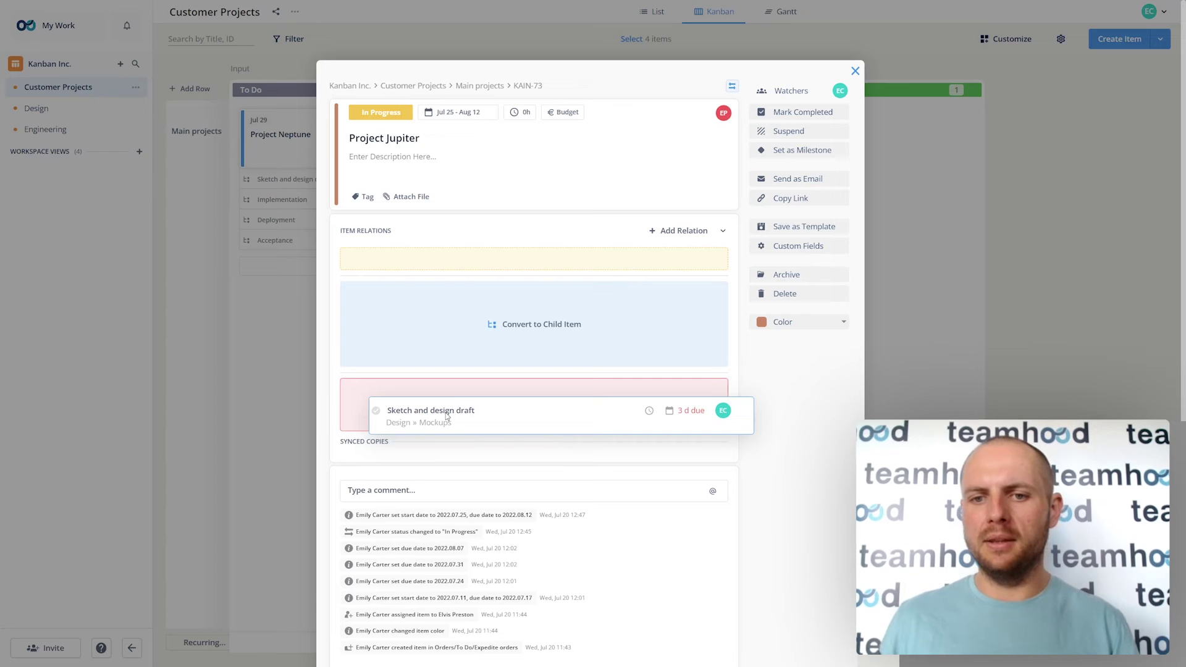
mouse_move(447, 417)
mouse_down()
mouse_move(436, 256)
mouse_move(425, 264)
mouse_up()
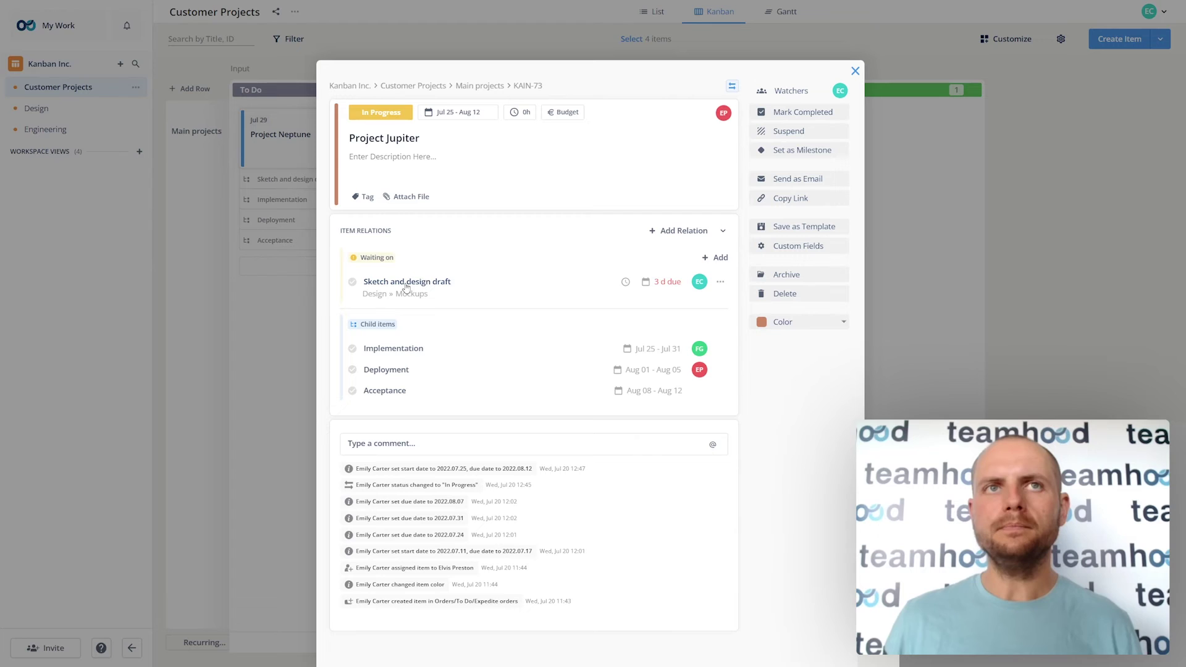
click(291, 325)
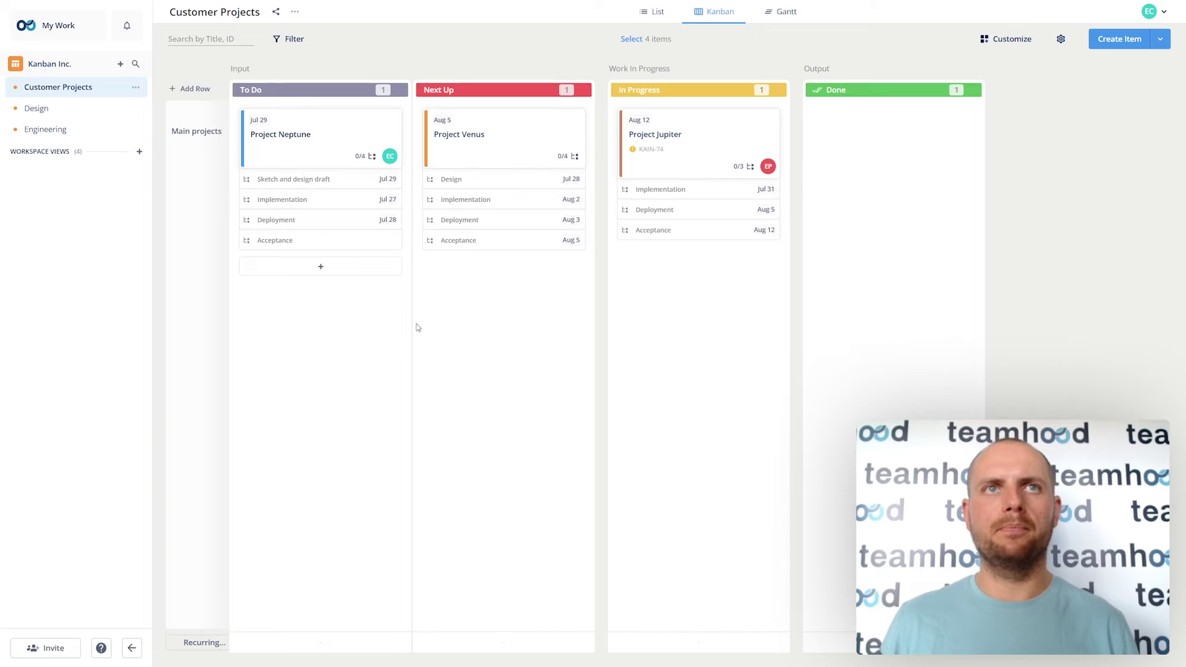
Open Project Neptune's details to view its four child items, including Sketch and design draft.
click(324, 128)
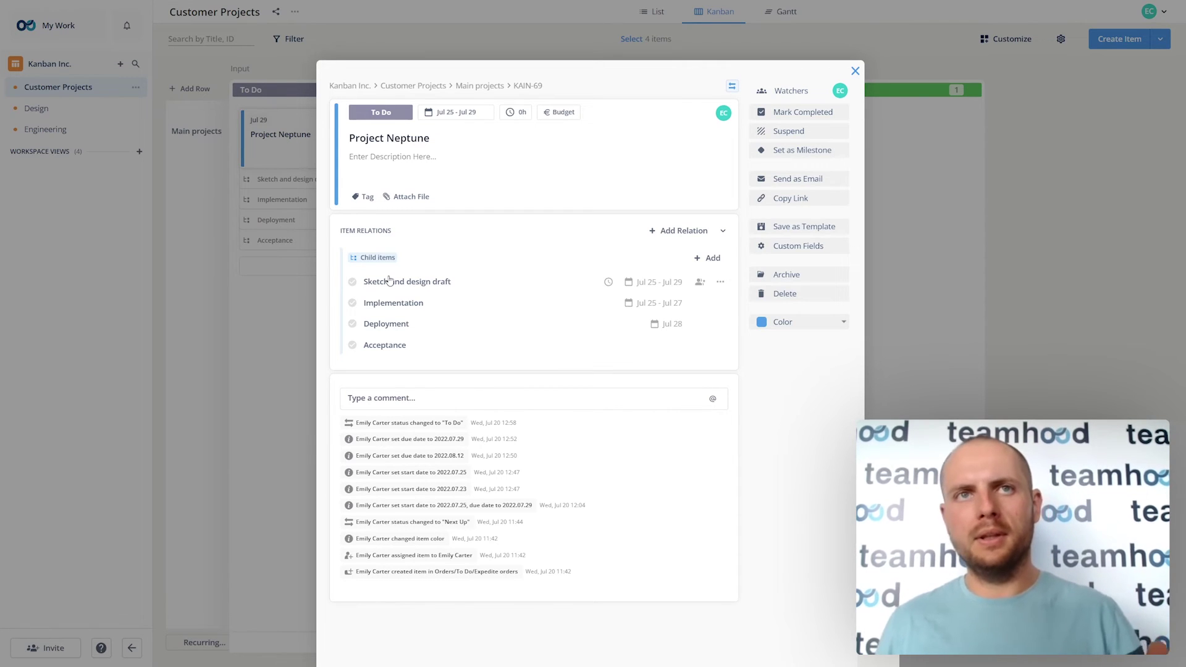
Open Neptune's Sketch and design draft subtask, review the available relation types, and close it.
click(389, 281)
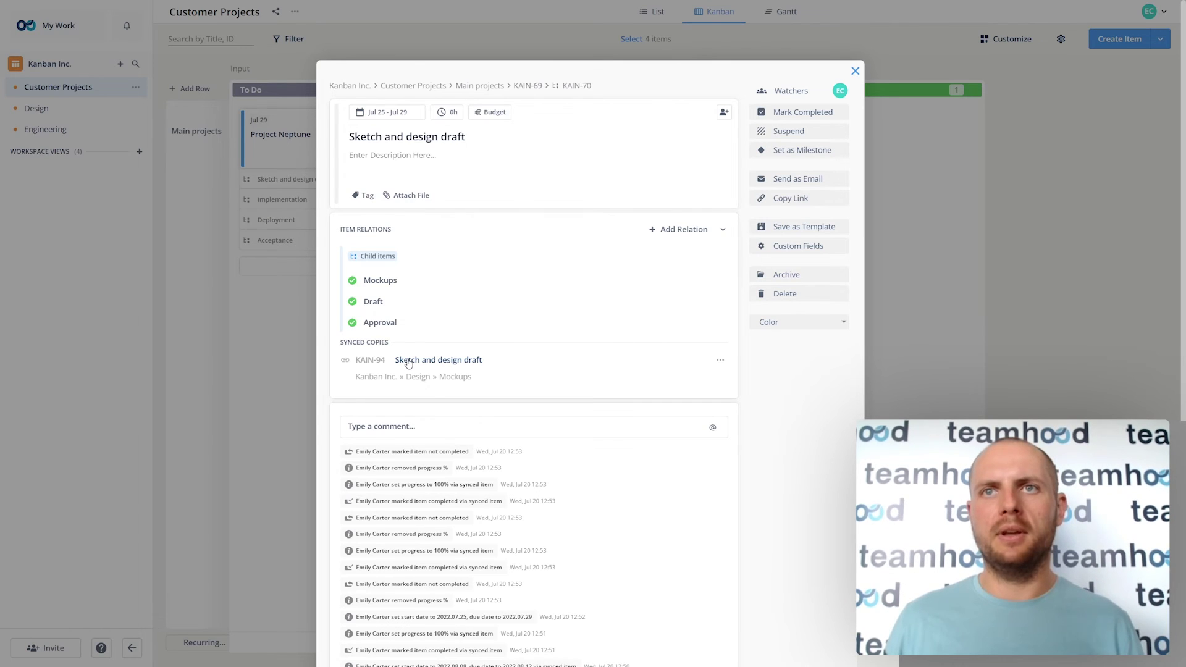
click(677, 234)
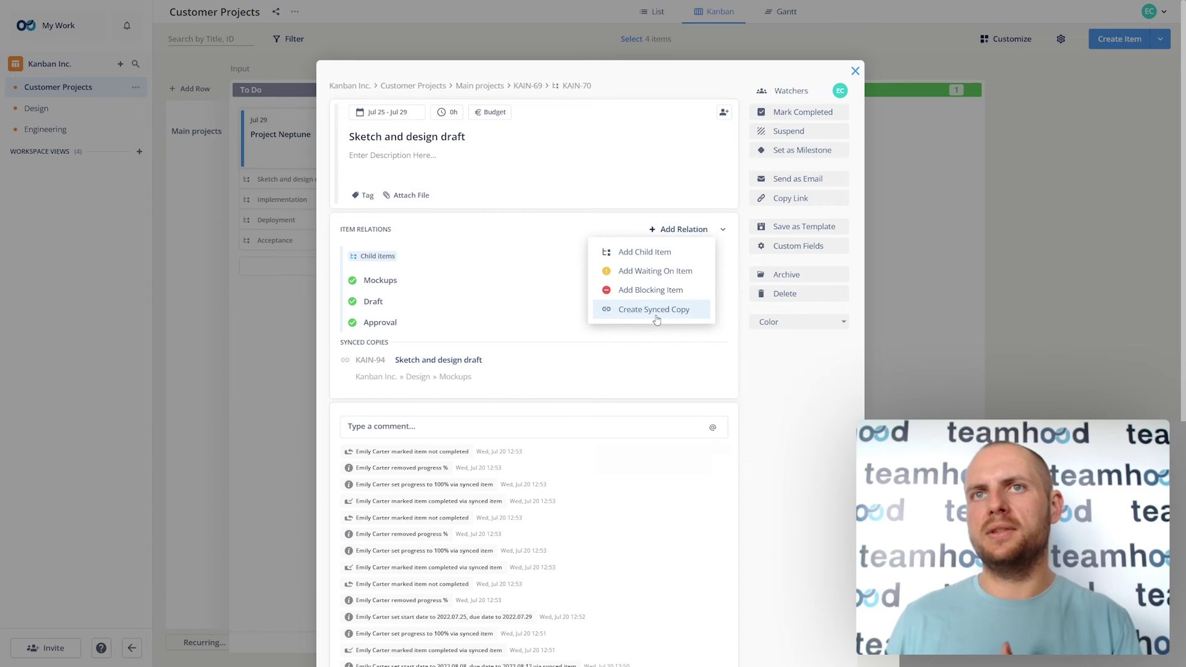
click(513, 172)
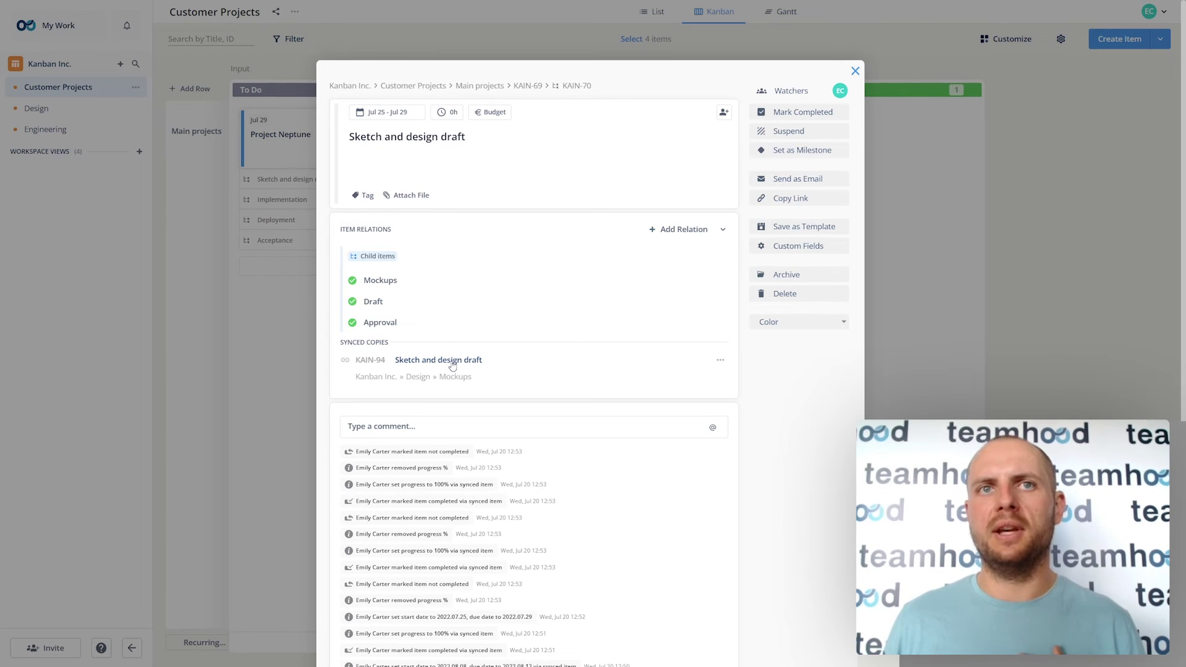
click(253, 310)
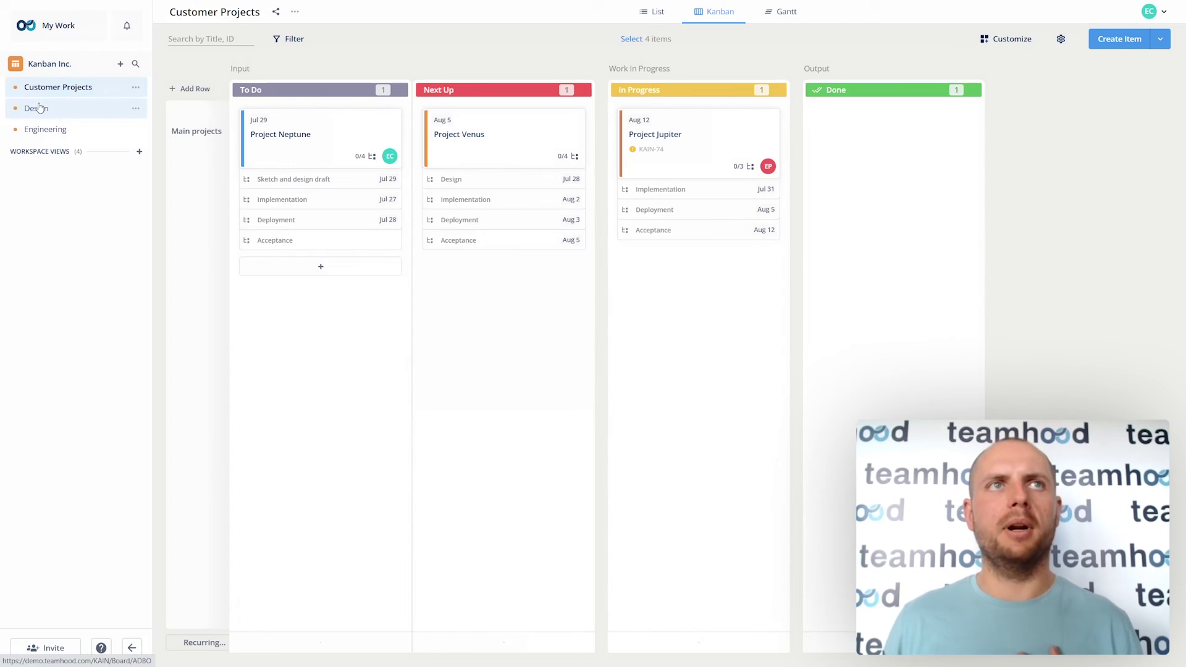
Check the Design board's Sketch and design draft card, then return to Customer Projects.
click(36, 108)
mouse_move(278, 174)
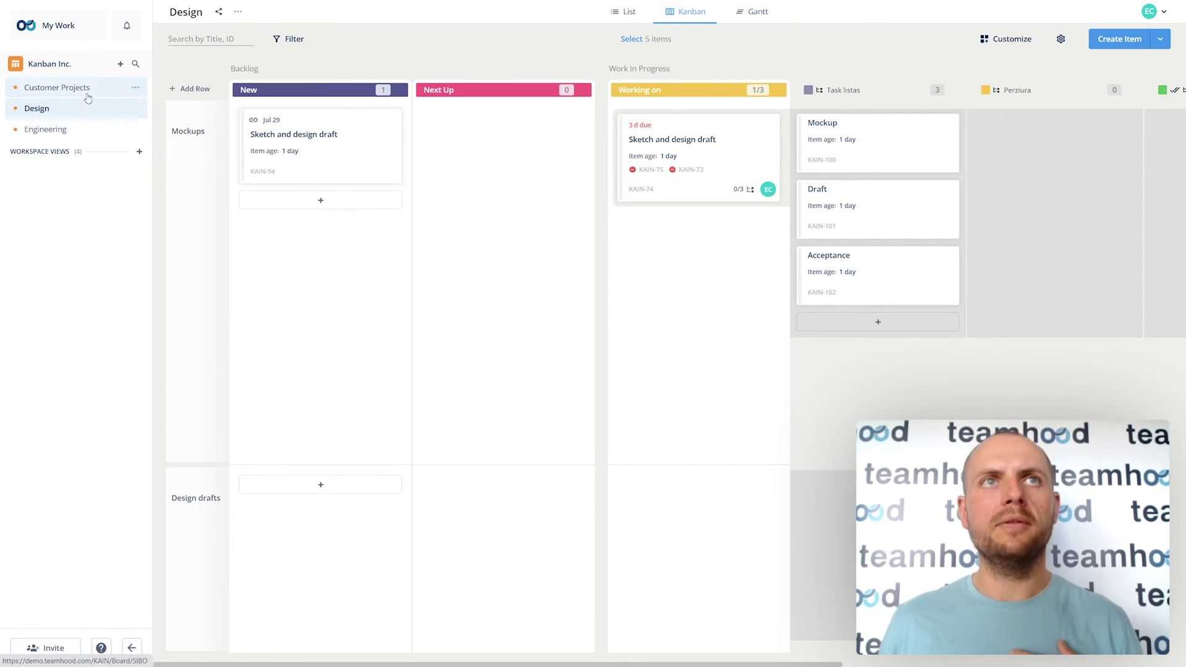
click(38, 88)
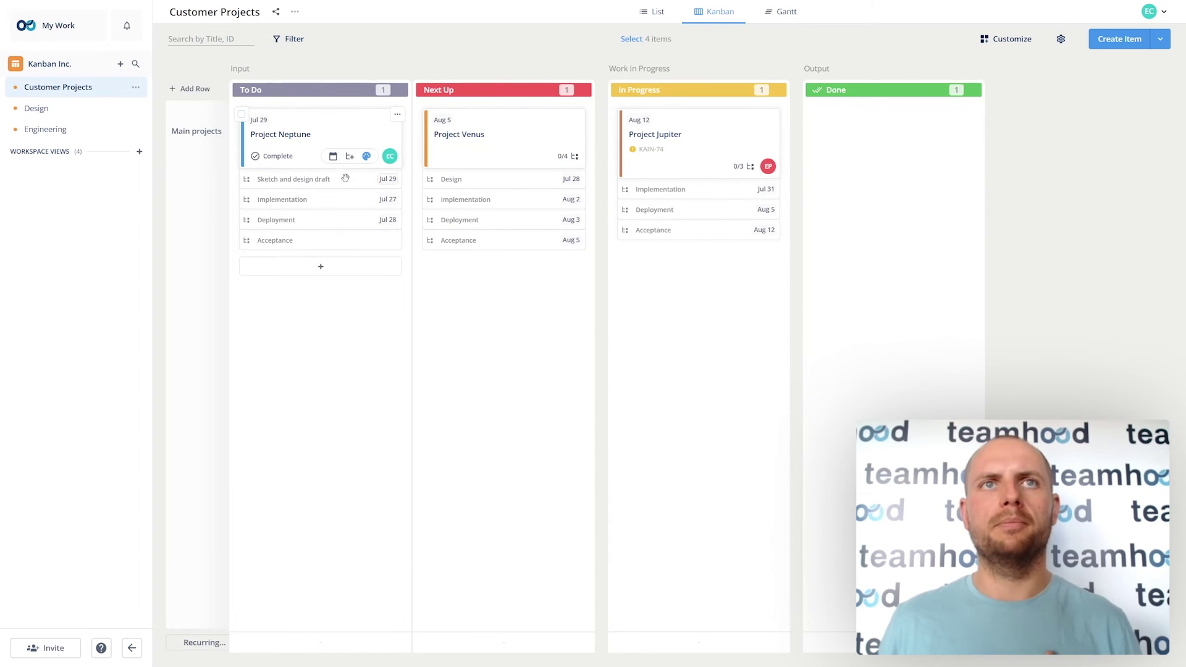
In Project Neptune, reschedule the Implementation subtask to Aug 1 – Aug 5.
click(302, 135)
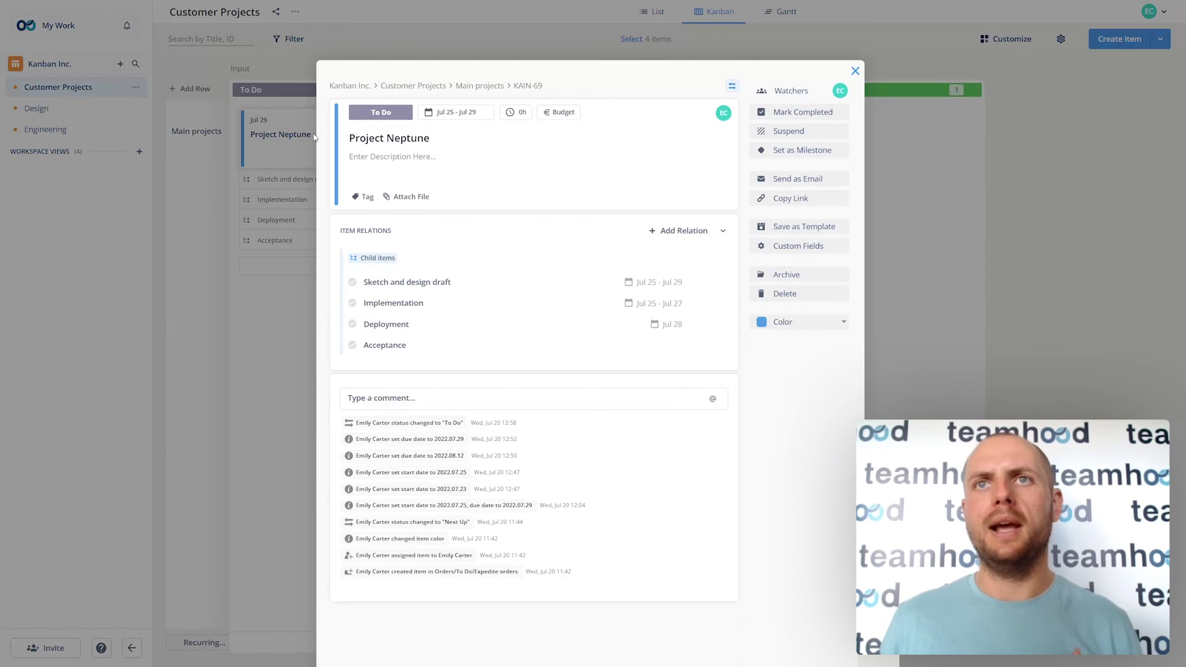
click(664, 303)
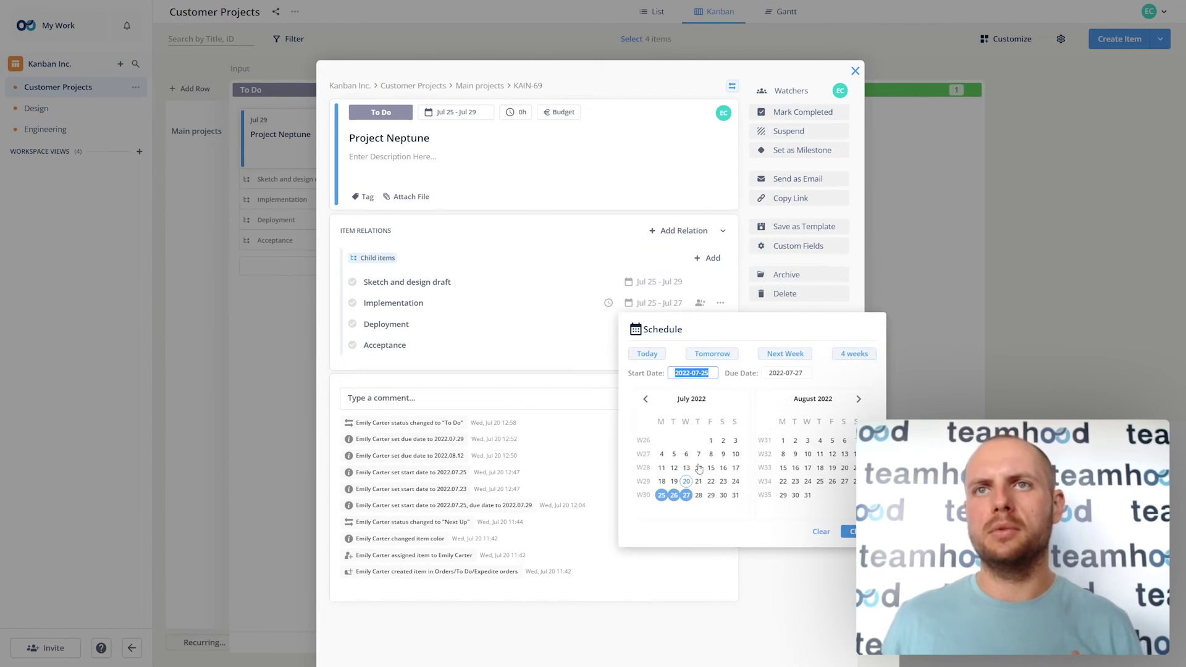
click(782, 439)
click(831, 440)
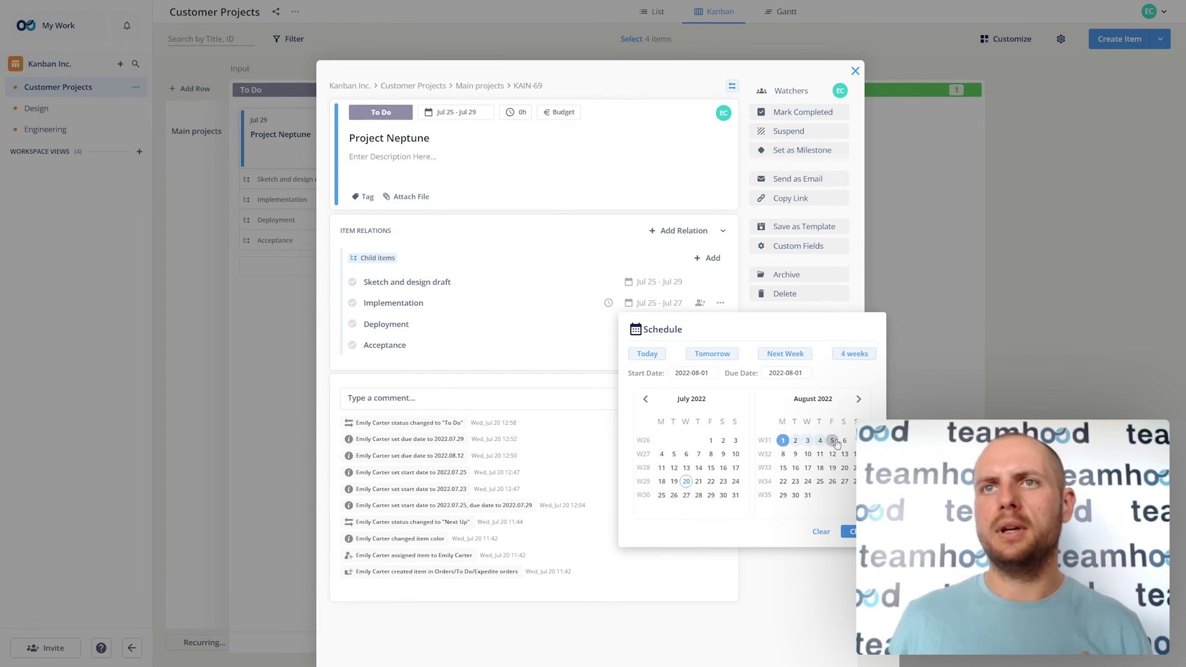
click(576, 389)
Reschedule Deployment to Aug 15 – Aug 16 and open the Sketch and design draft subtask.
click(656, 324)
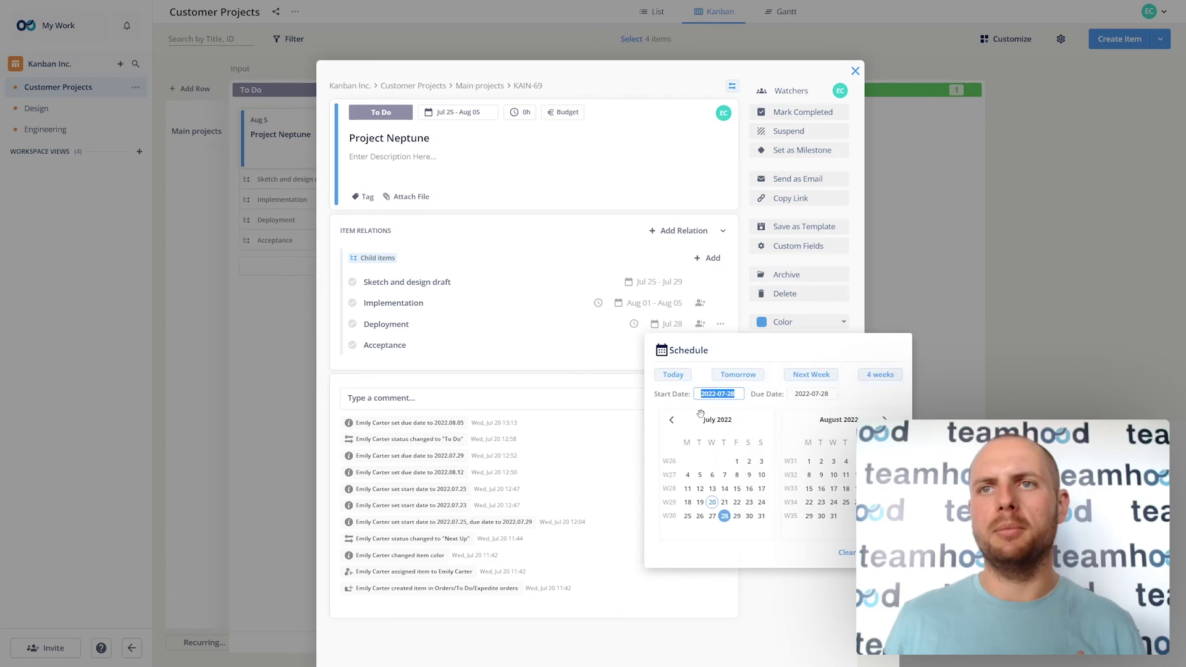
click(808, 488)
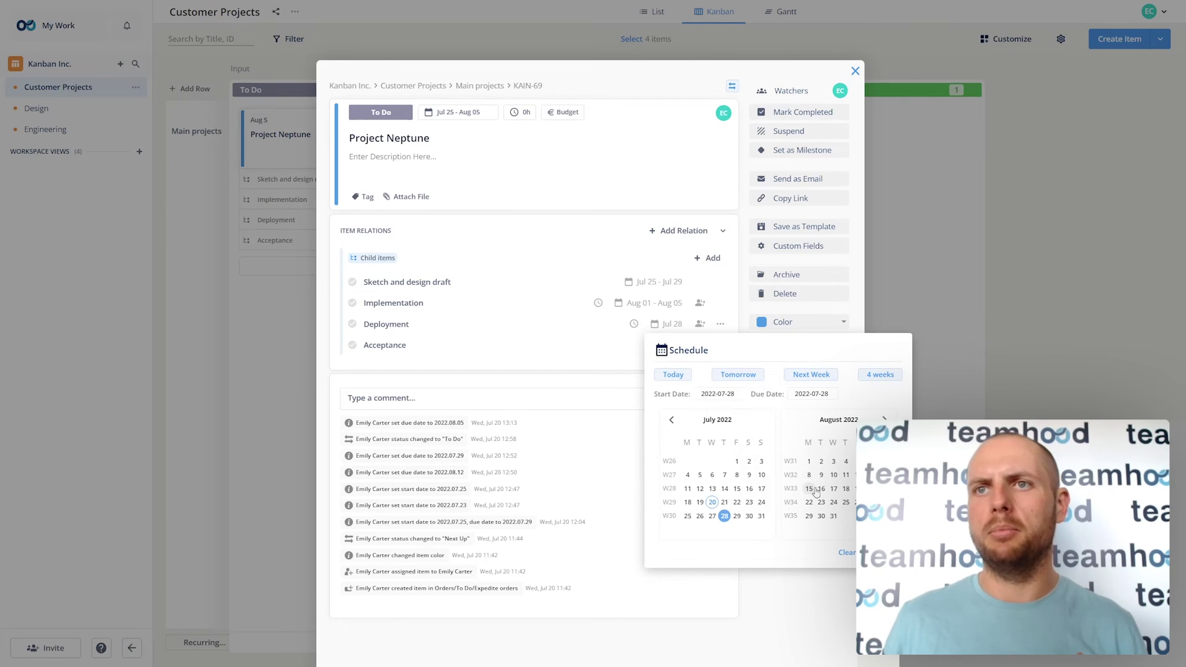
click(820, 488)
click(610, 369)
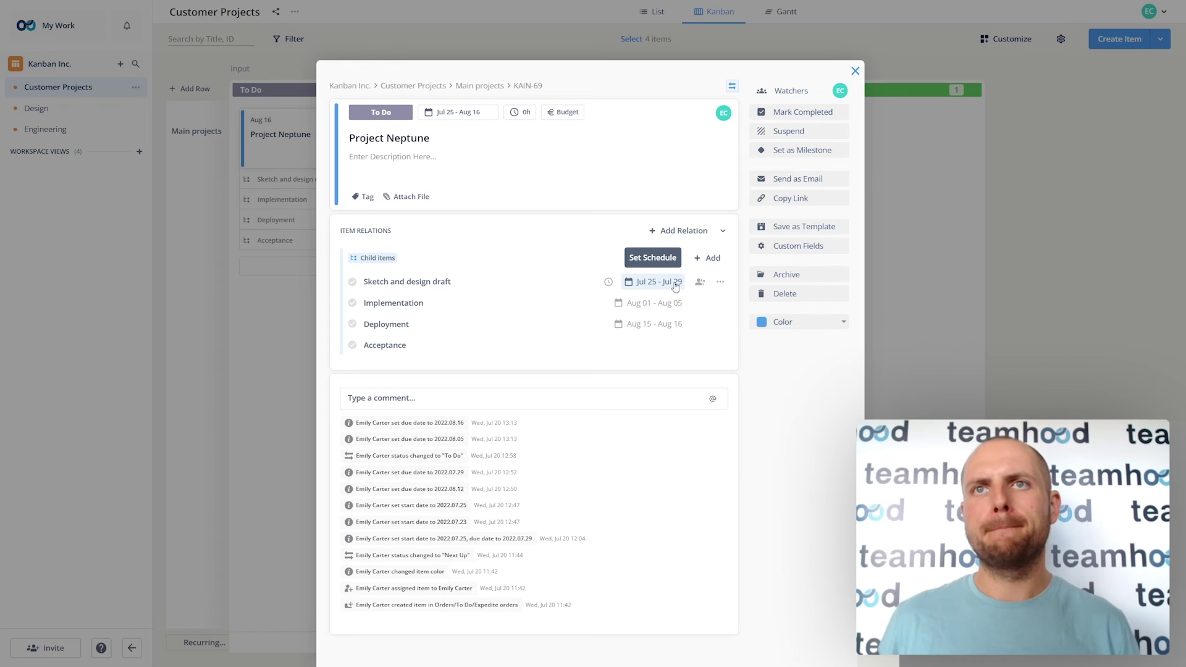
click(418, 282)
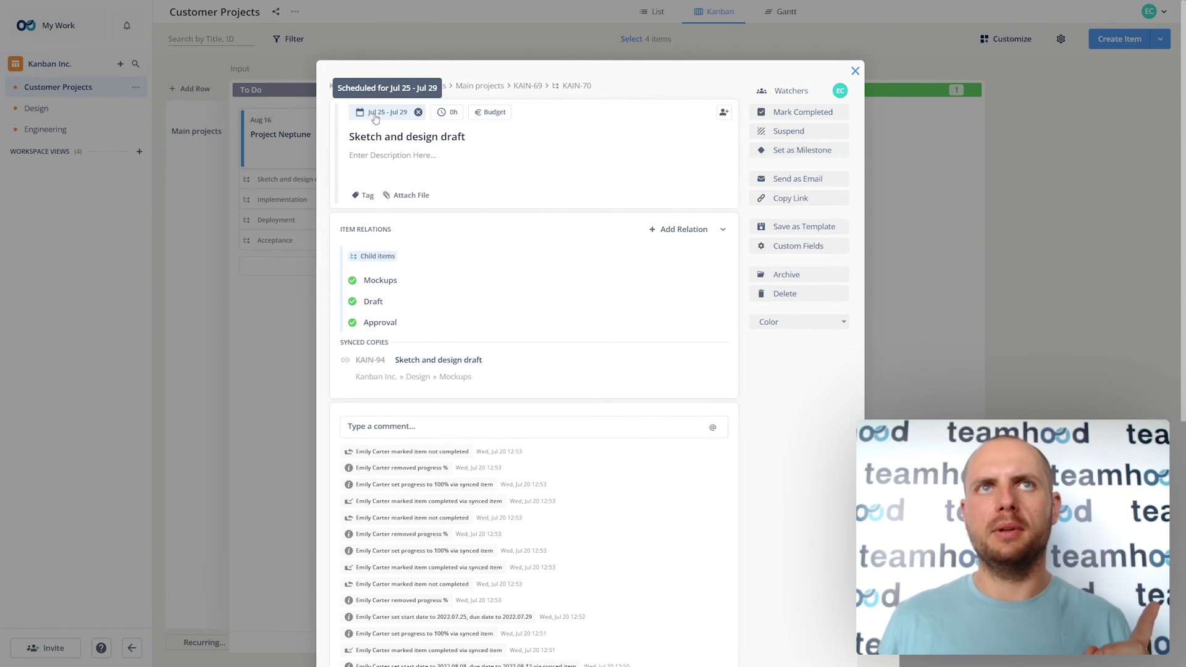
Reschedule the synced copy KAIN-94 to Aug 1 – Aug 5 and close its details.
click(437, 359)
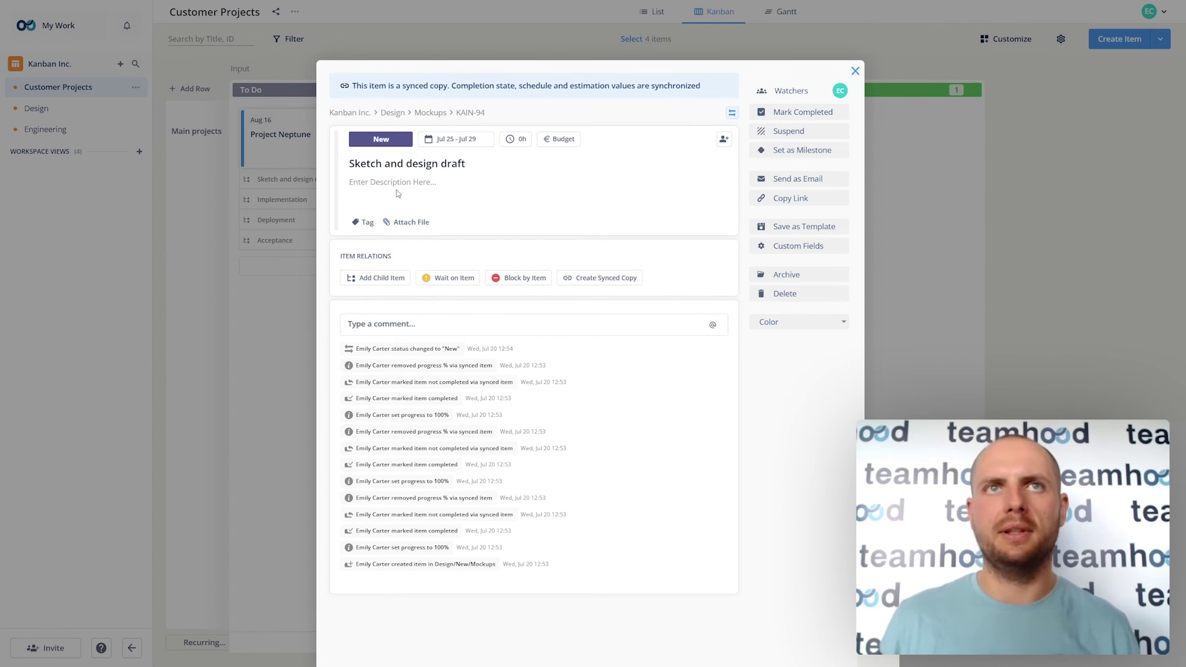
click(467, 147)
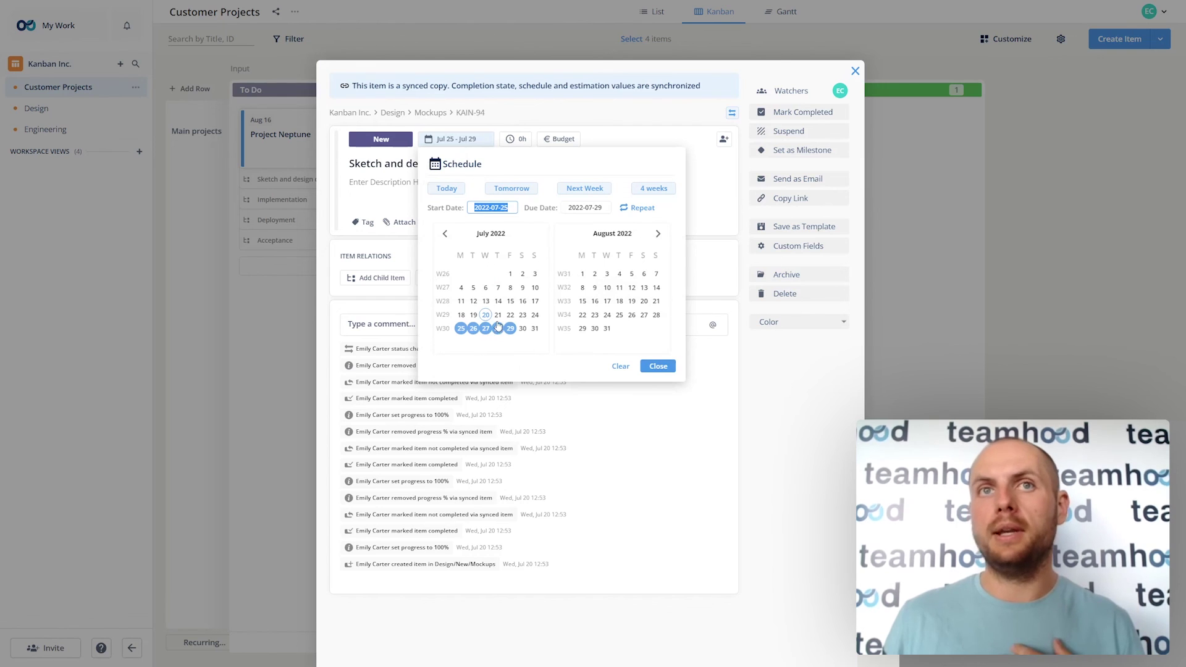
click(581, 273)
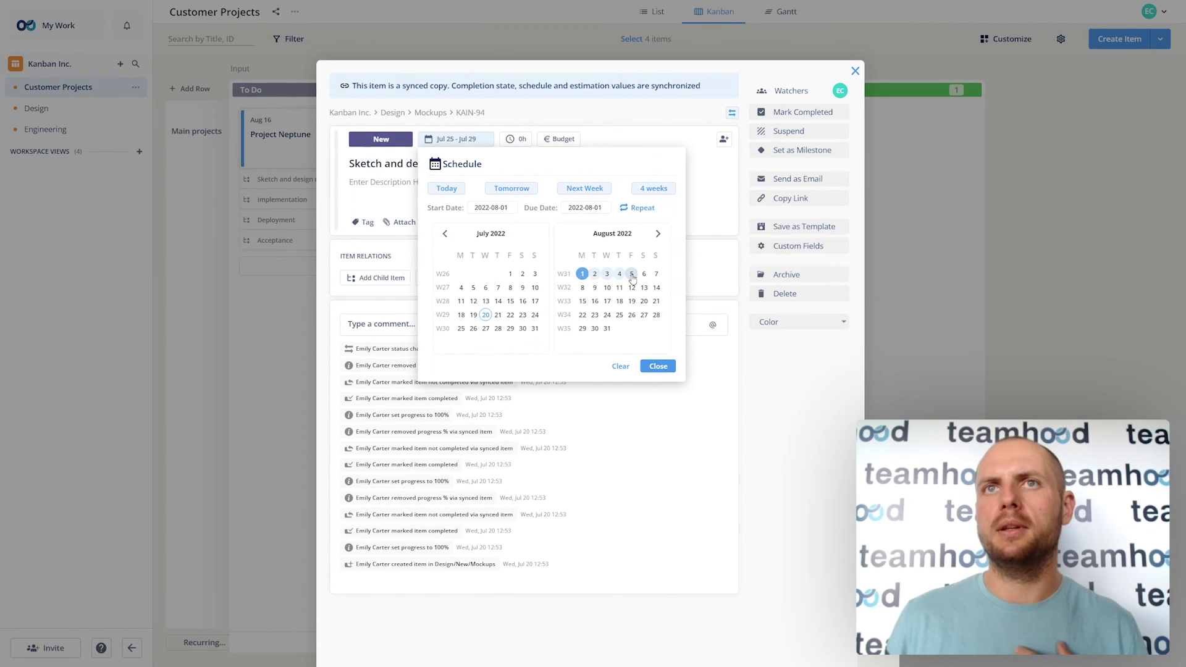
click(632, 274)
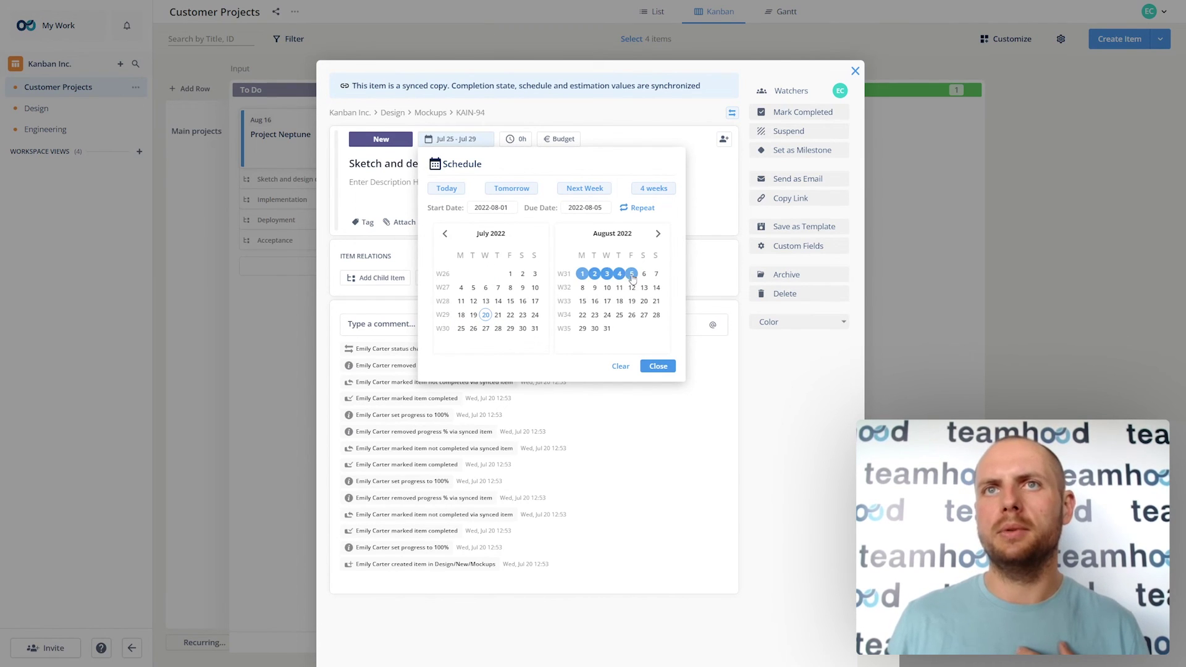
click(777, 385)
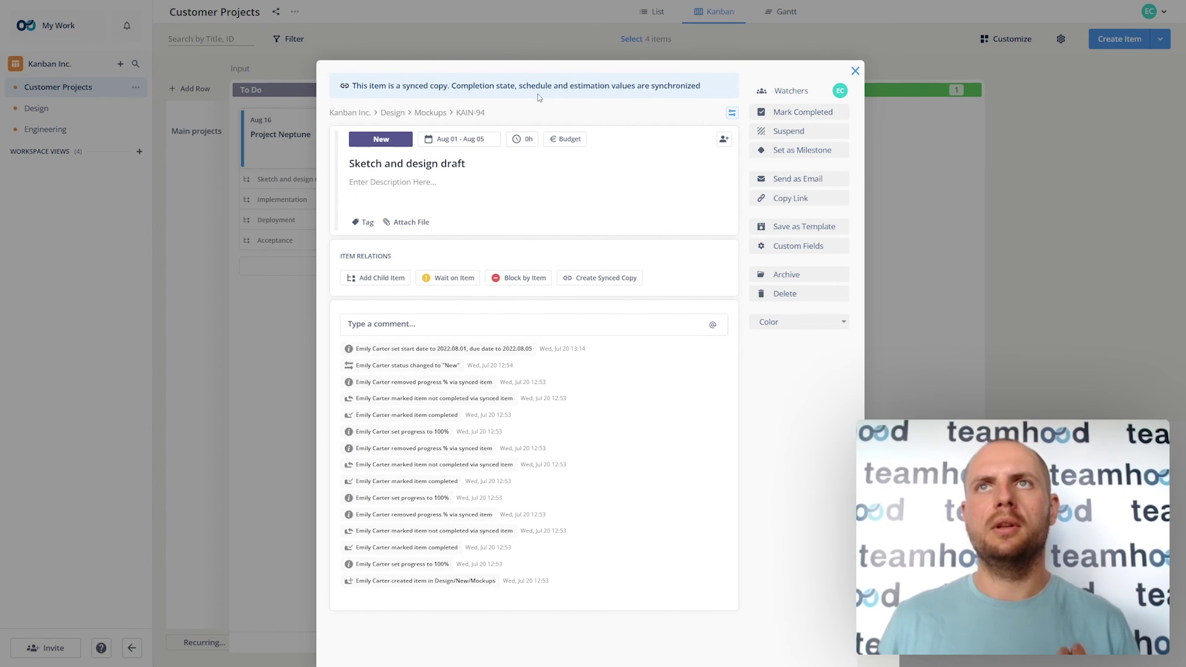
click(854, 71)
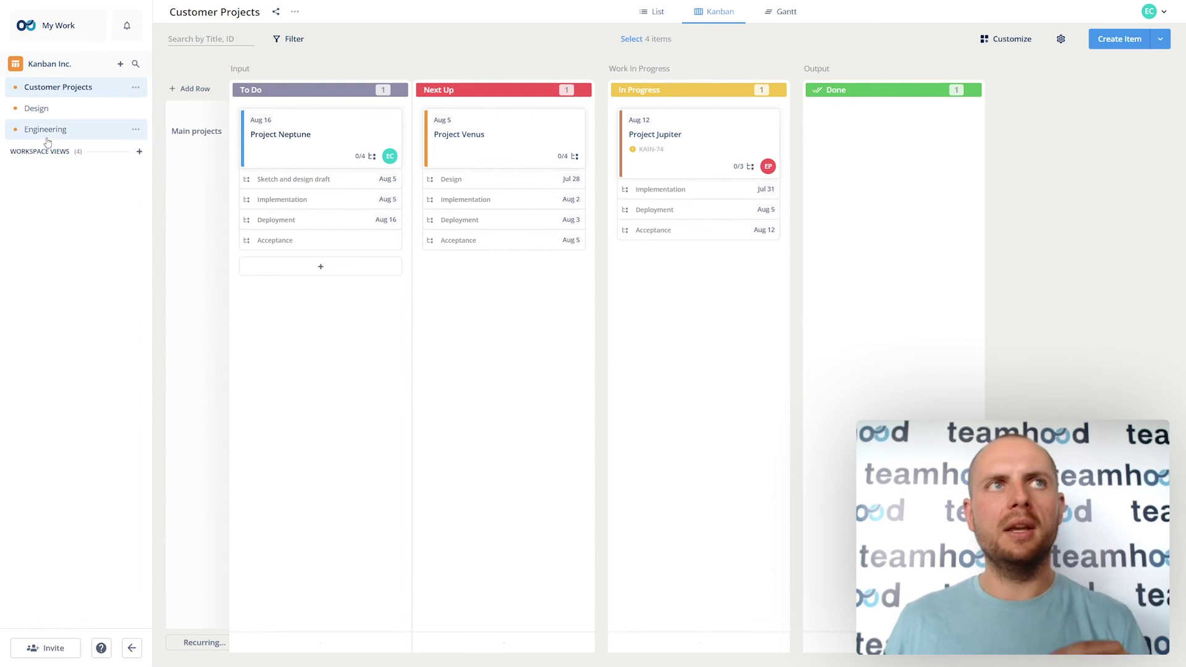
Complete the Sketch and design draft card on the Design board, then return to Customer Projects.
click(45, 120)
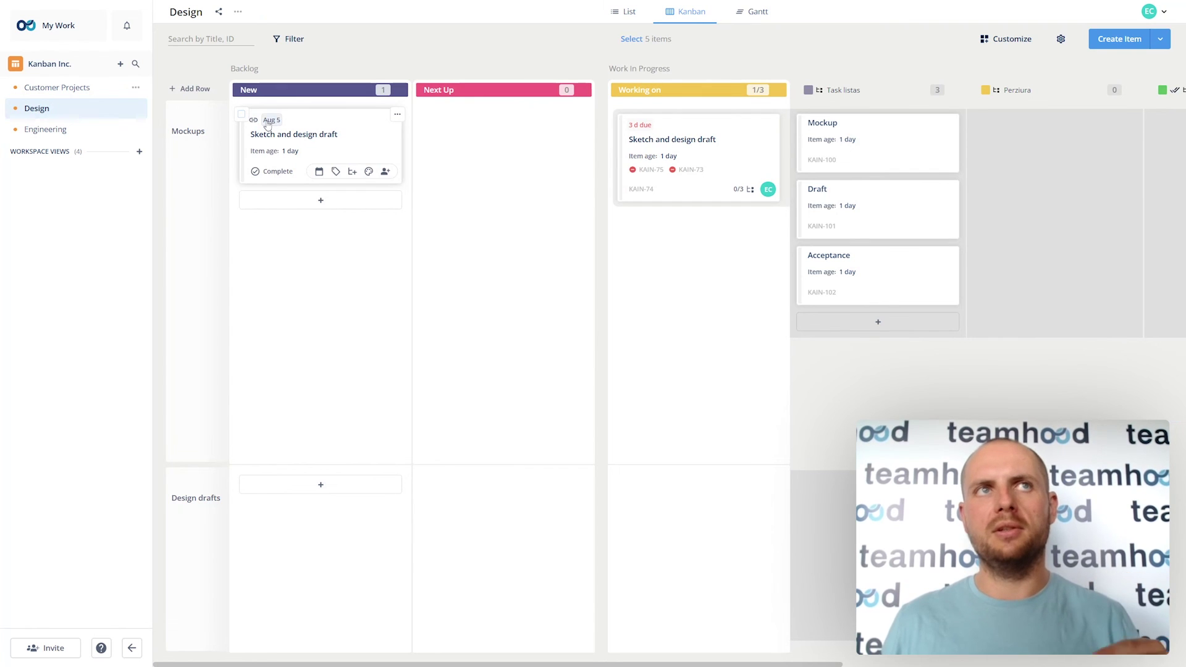
click(84, 97)
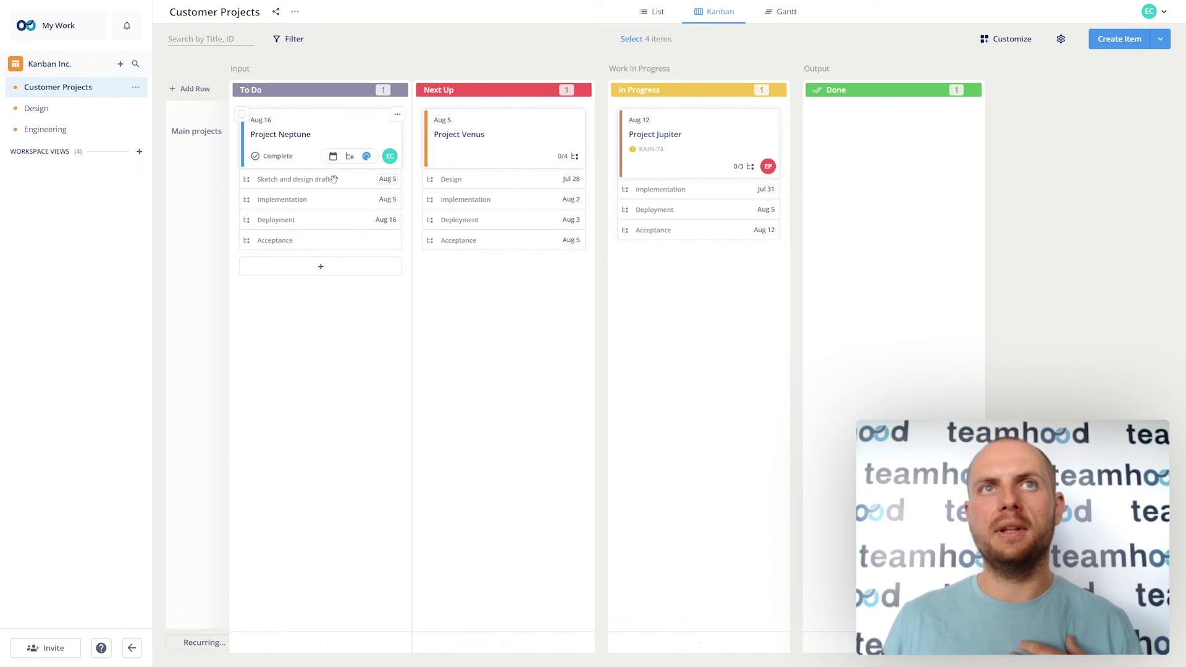
click(72, 116)
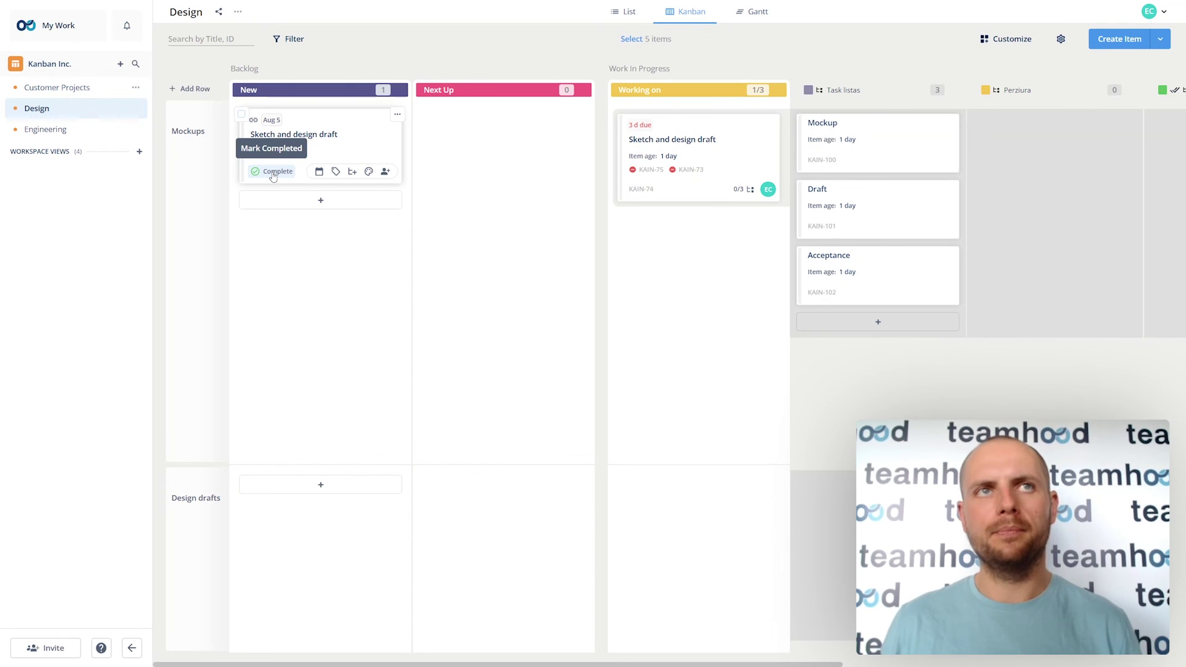
click(273, 174)
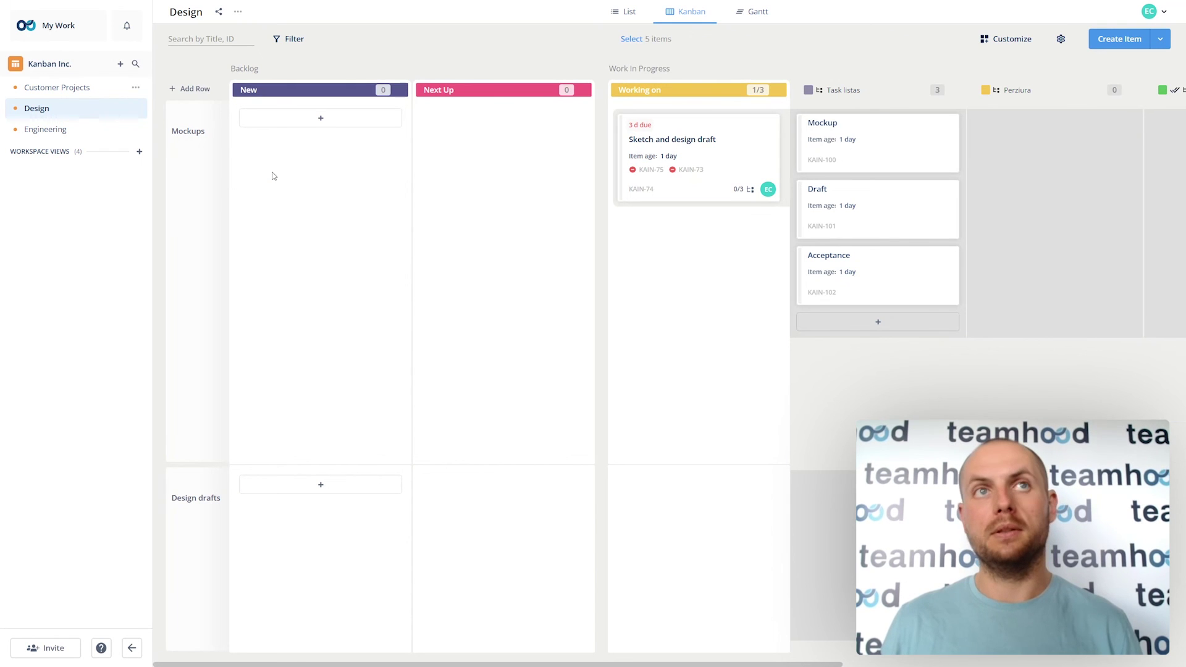
click(85, 93)
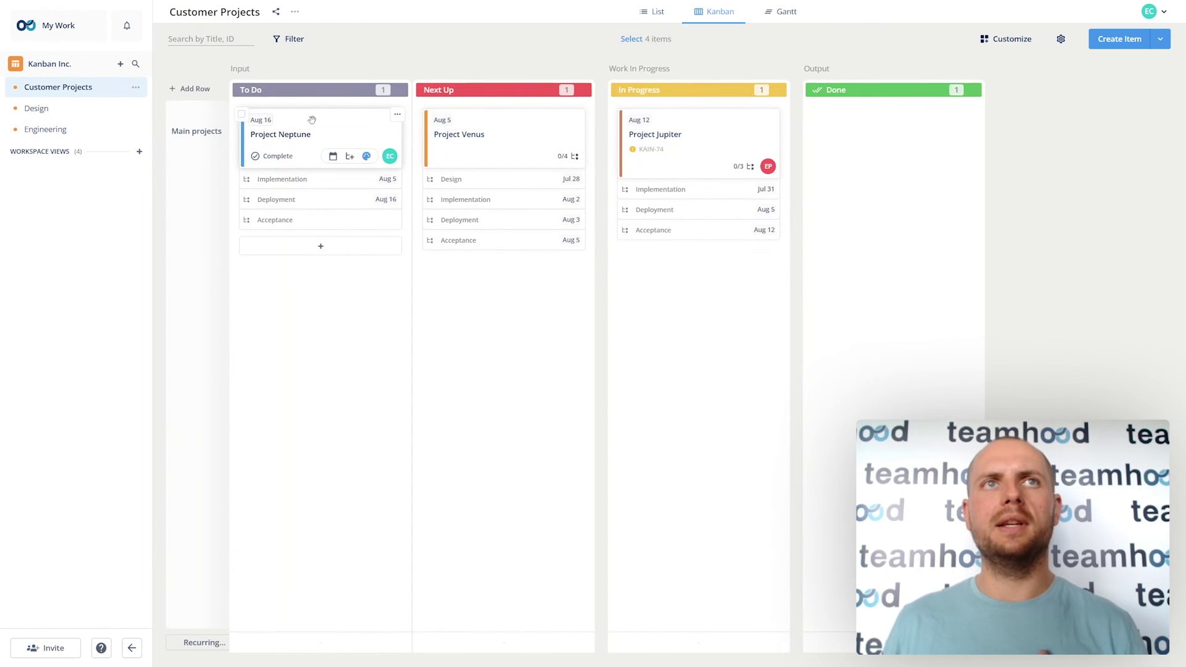
Open Project Neptune to confirm Sketch and design draft is complete, dated Aug 01 – Aug 05.
click(311, 124)
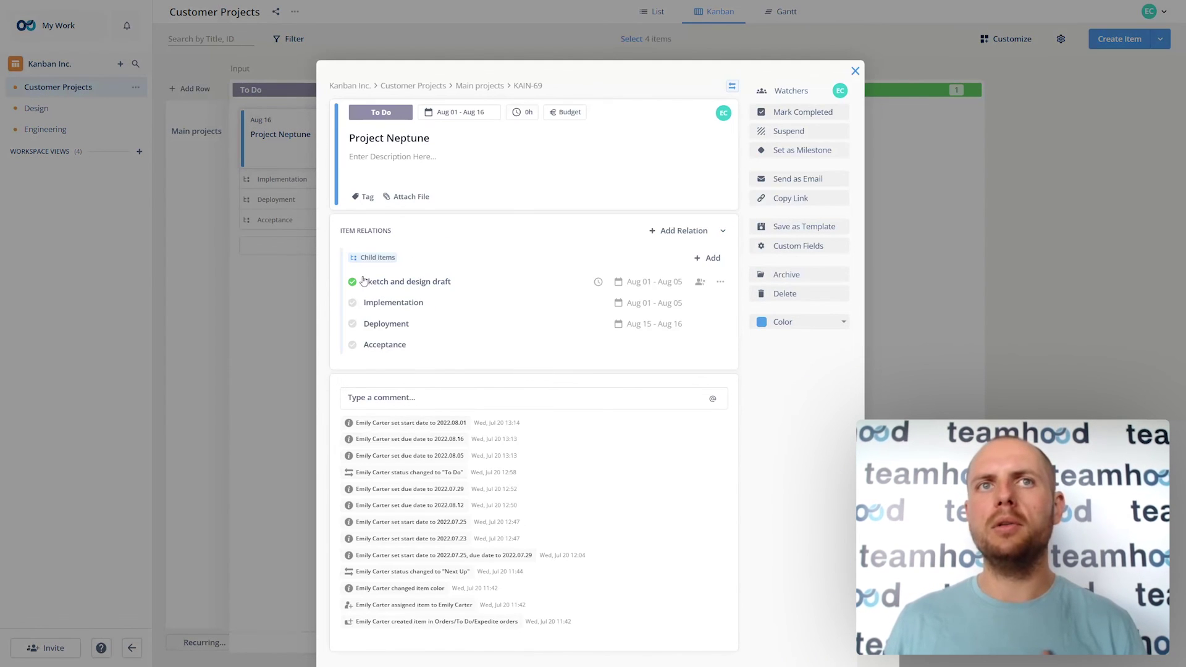